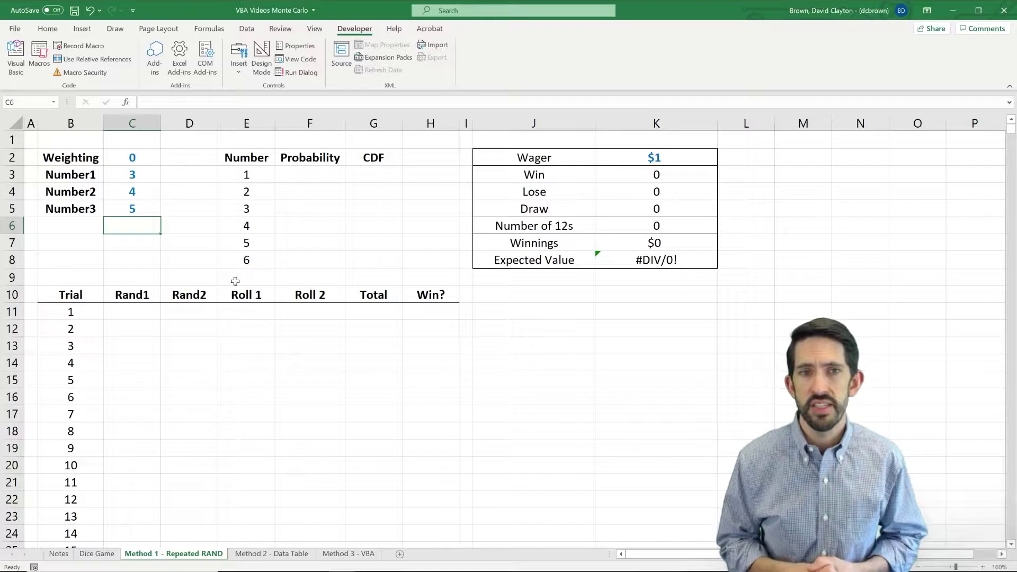
- Enter the formula =RAND() in cell C7 as a sample random number
{"action": "key", "text": "Down"}
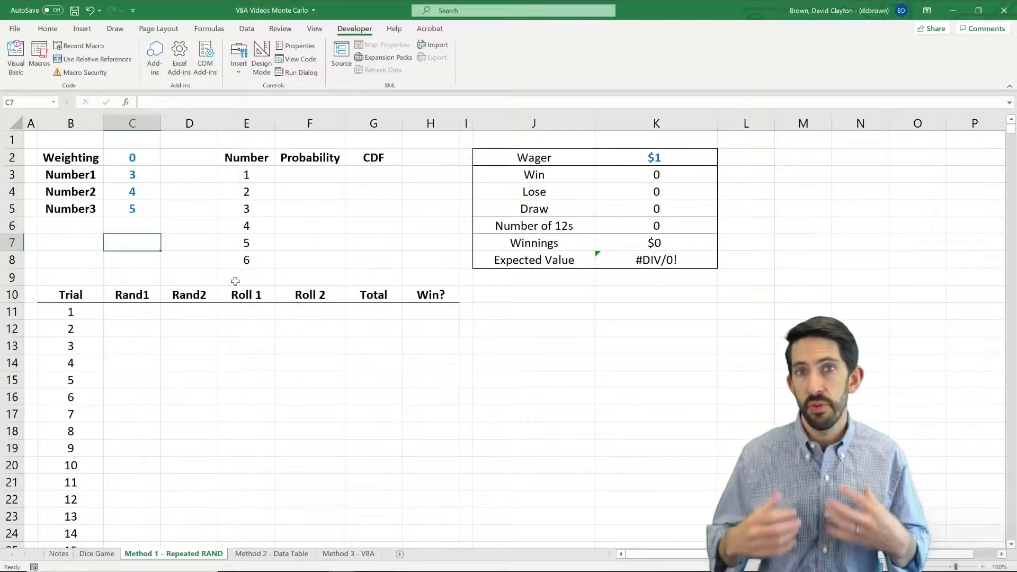
{"action": "type", "text": "=rand"}
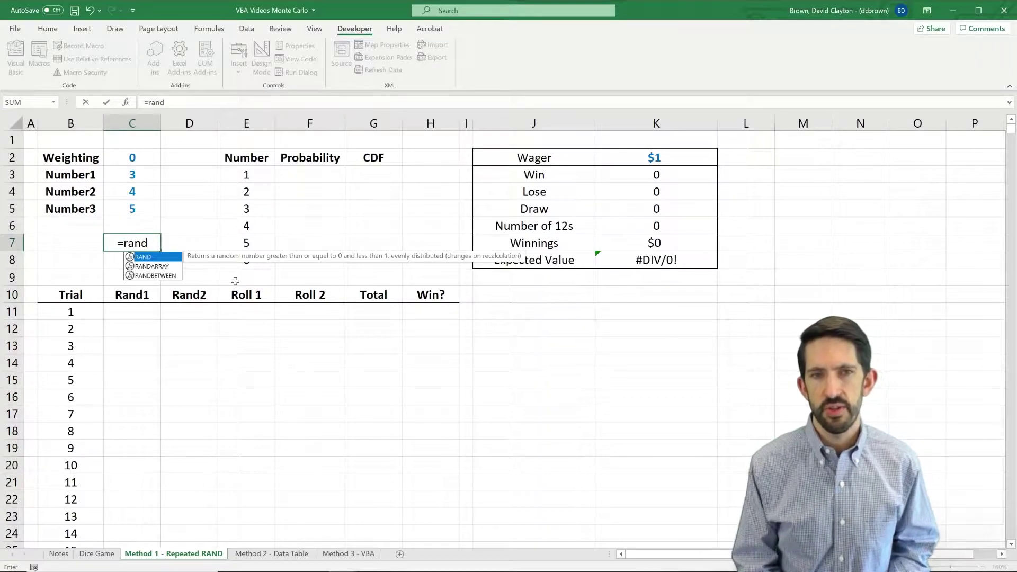
{"action": "type", "text": "()"}
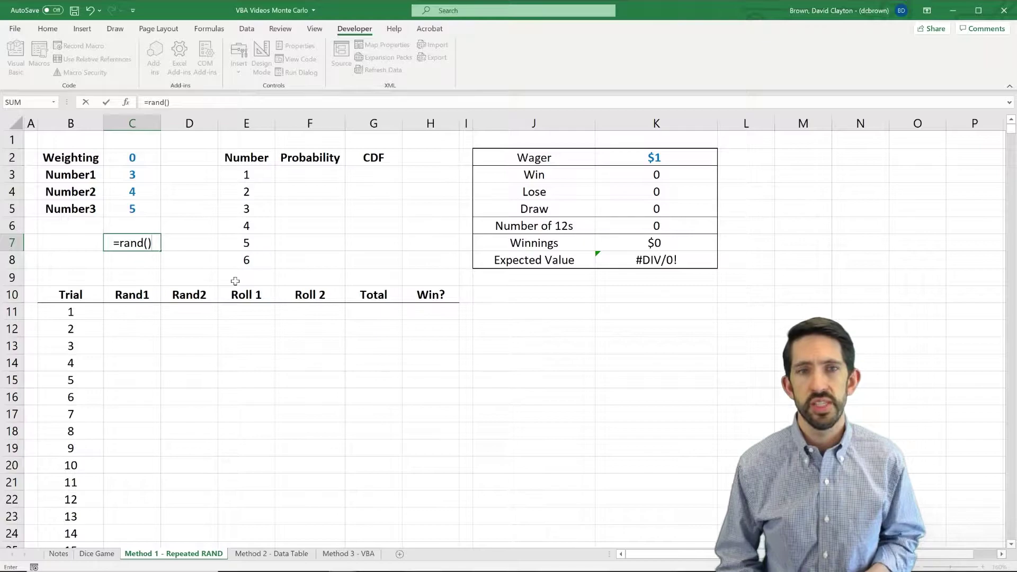
{"action": "key", "text": "Return"}
{"action": "key", "text": "Up"}
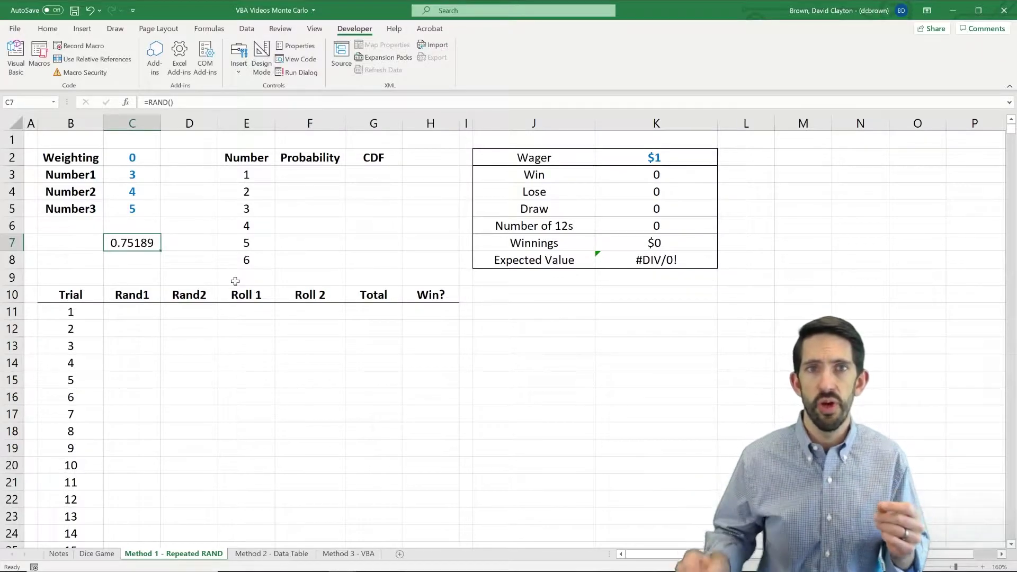
- Increase the number of decimal places shown for the random number in C7
{"action": "key", "text": "alt+h"}
{"action": "key", "text": "0"}
{"action": "key", "text": "alt+h"}
{"action": "key", "text": "0"}
{"action": "key", "text": "alt+h"}
{"action": "key", "text": "0"}
{"action": "key", "text": "alt+h"}
{"action": "key", "text": "0"}
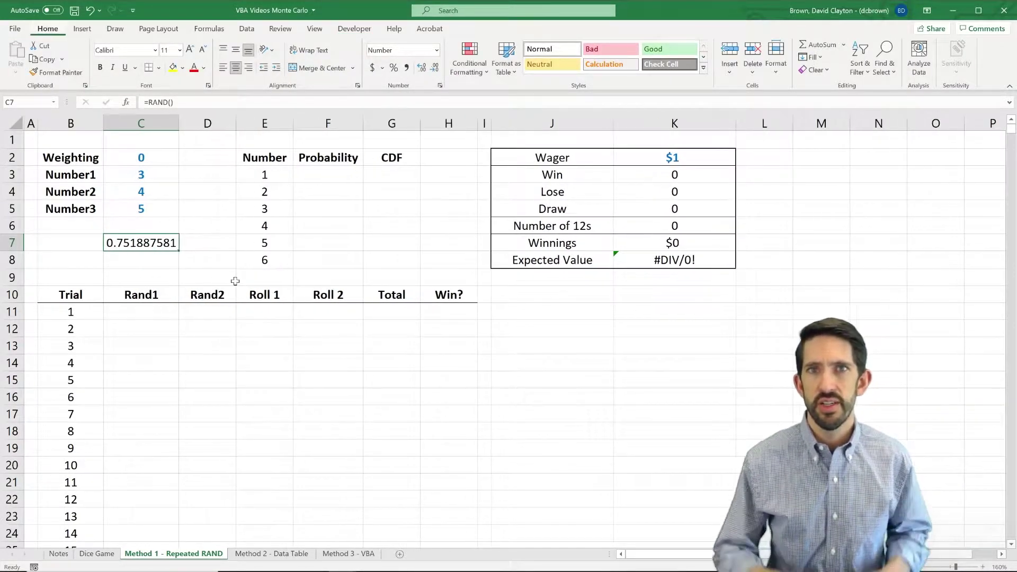
{"action": "key", "text": "alt+h"}
{"action": "key", "text": "0"}
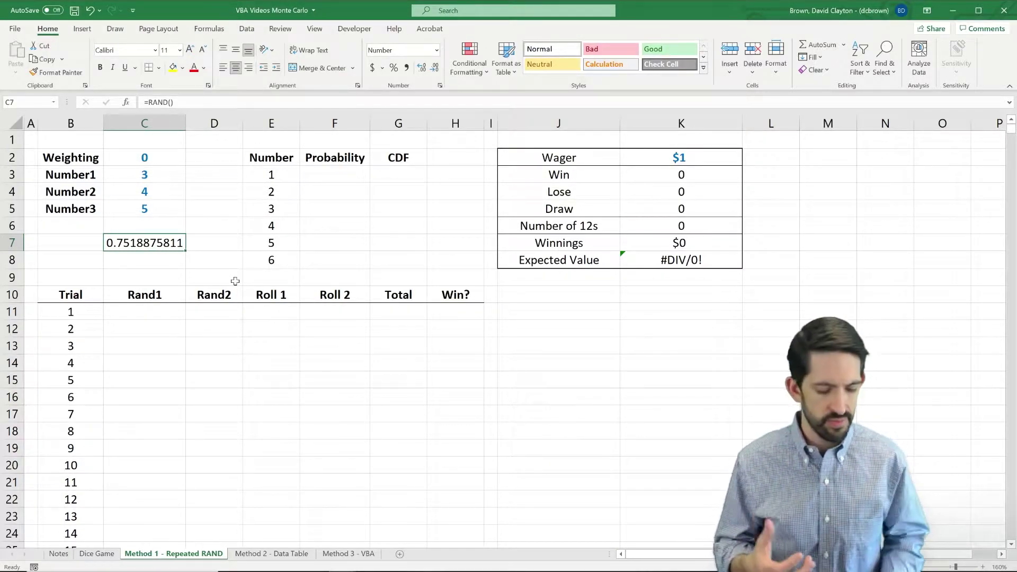
- Undo the added decimal places in C7 while keeping its RAND formula
{"action": "key", "text": "ctrl+z"}
{"action": "key", "text": "ctrl+z"}
{"action": "key", "text": "ctrl+z"}
{"action": "key", "text": "ctrl+z"}
{"action": "key", "text": "ctrl+z"}
{"action": "key", "text": "ctrl+z"}
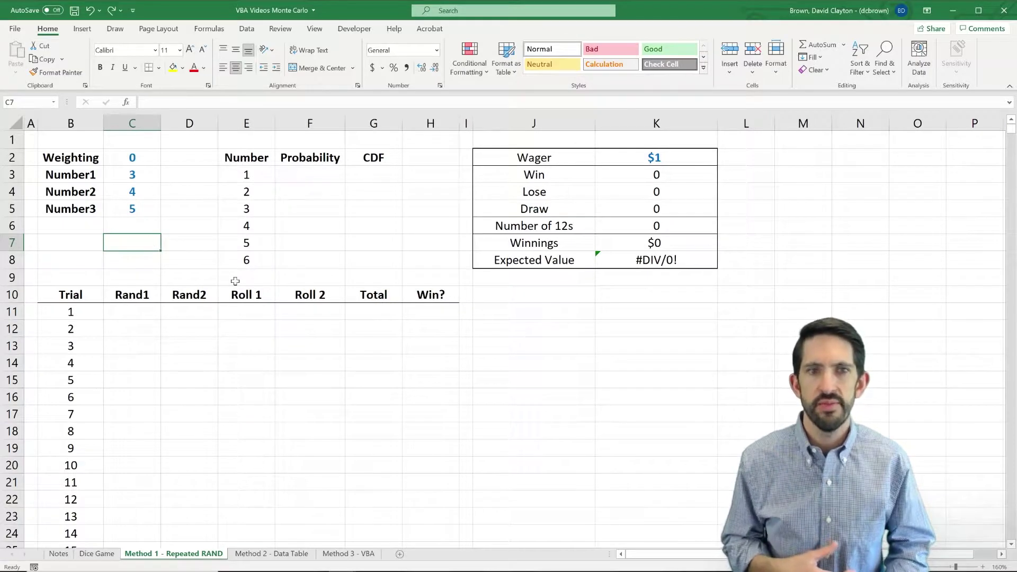
{"action": "key", "text": "ctrl+y"}
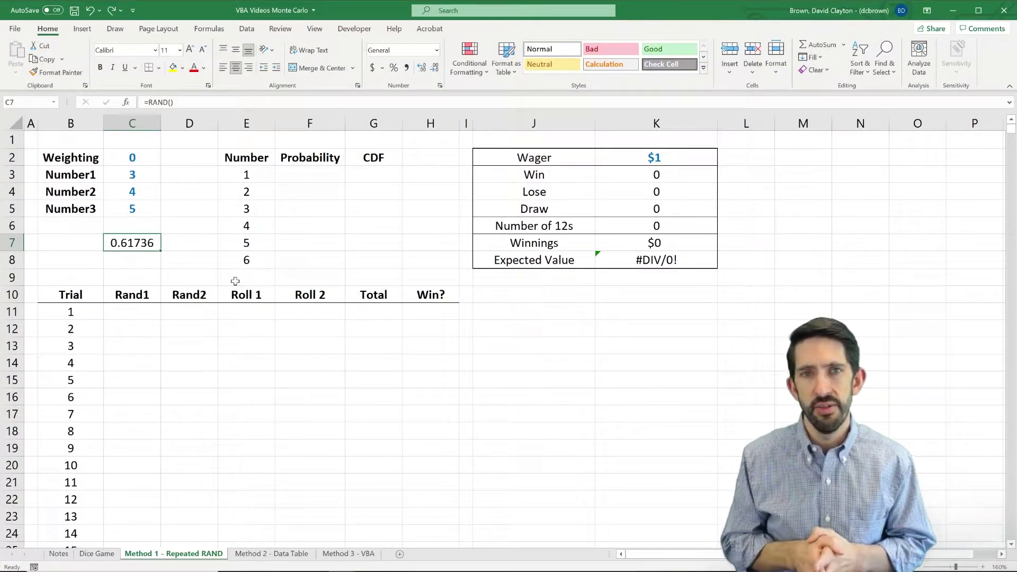
- Enter =1/6 in F3 as the probability of rolling number 1
{"action": "key", "text": "Right"}
{"action": "key", "text": "Right"}
{"action": "key", "text": "Right"}
{"action": "key", "text": "Right"}
{"action": "key", "text": "Left"}
{"action": "key", "text": "Up"}
{"action": "key", "text": "Up"}
{"action": "key", "text": "Up"}
{"action": "key", "text": "Up"}
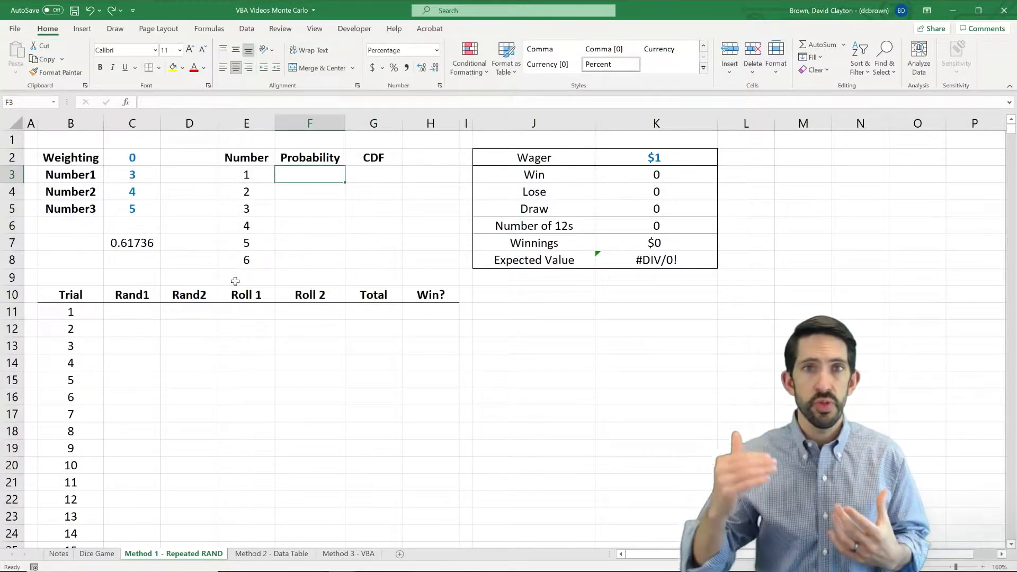
{"action": "type", "text": "=1/6"}
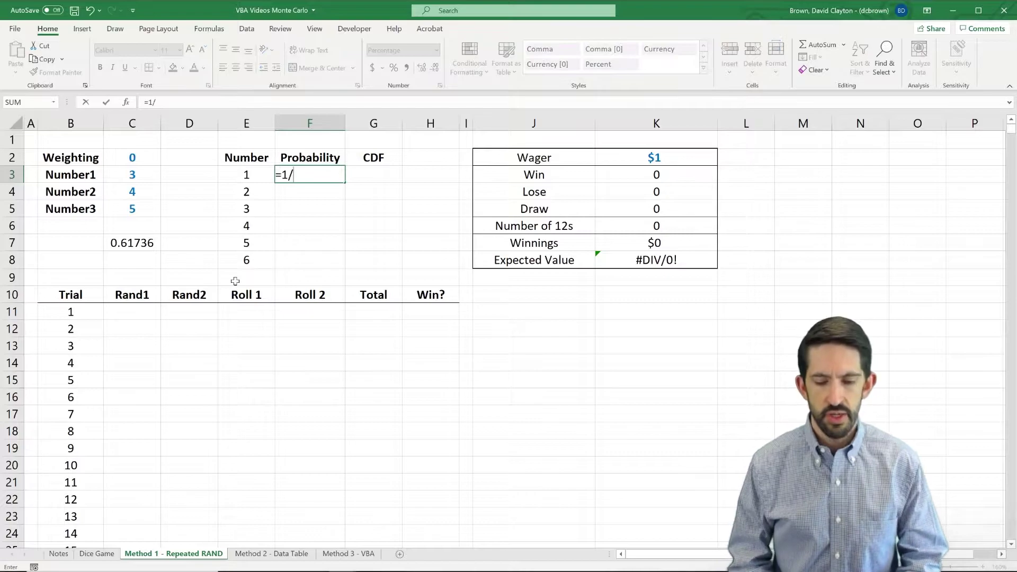
{"action": "key", "text": "Return"}
- Copy the probability formula from F3 down through F8 for all six die numbers
{"action": "key", "text": "Up"}
{"action": "key", "text": "ctrl+c"}
{"action": "key", "text": "shift+Down"}
{"action": "key", "text": "shift+Down"}
{"action": "key", "text": "shift+Down"}
{"action": "key", "text": "shift+Down"}
{"action": "key", "text": "shift+Down"}
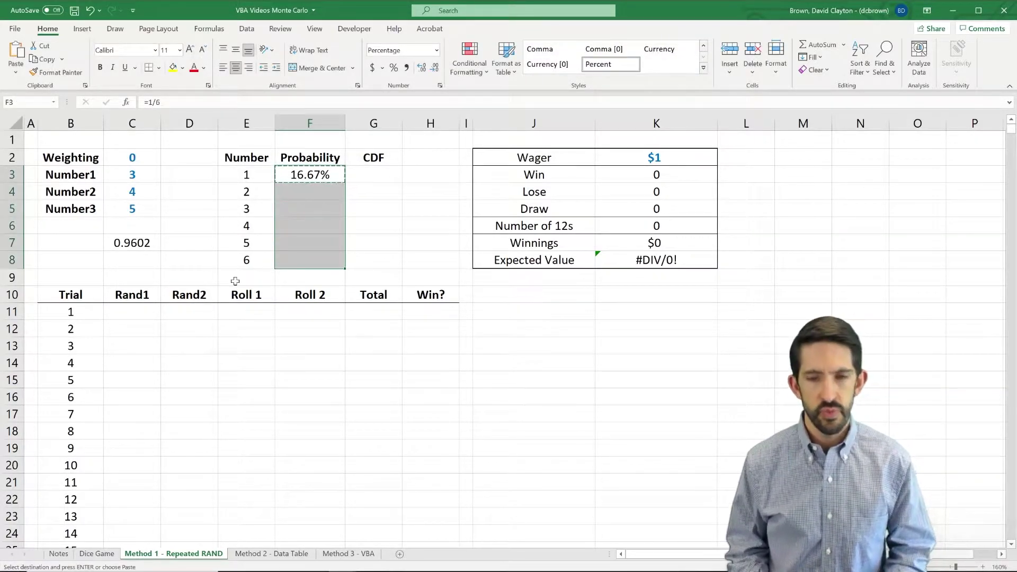
{"action": "key", "text": "ctrl+v"}
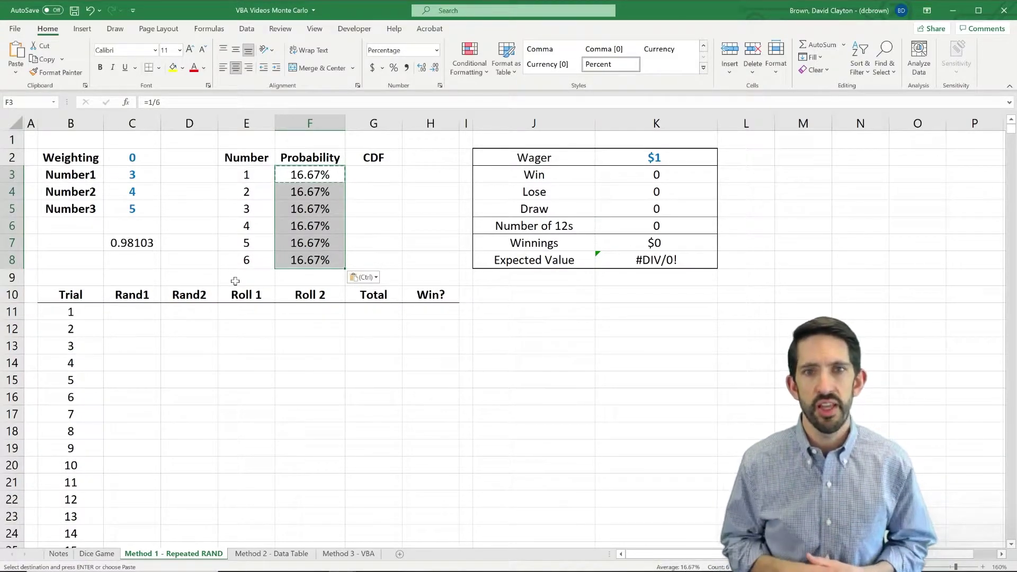
{"action": "key", "text": "Right"}
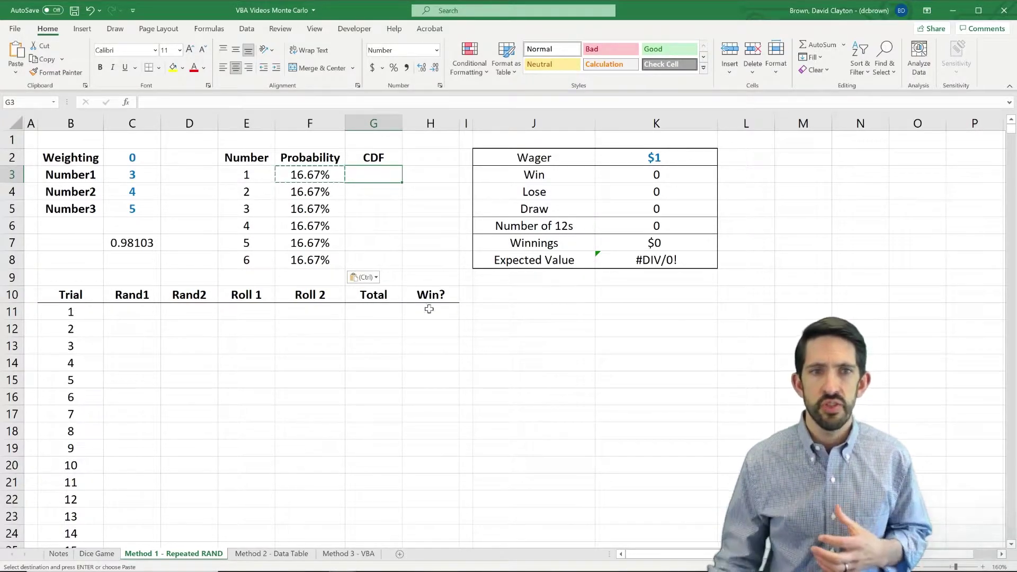
{"action": "left_click", "coordinate": [119, 239]}
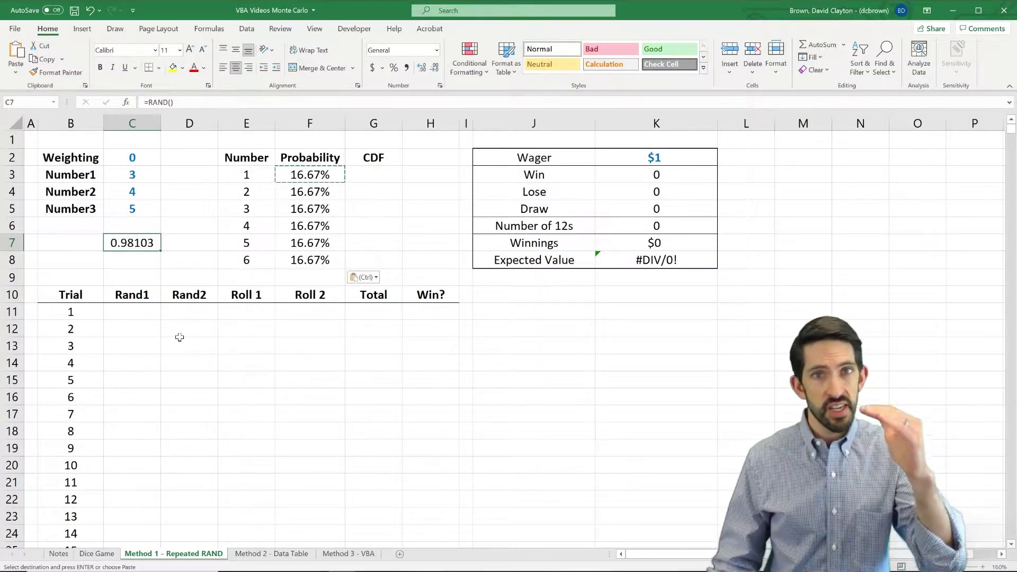
{"action": "left_click_drag", "start_coordinate": [226, 180], "coordinate": [273, 261]}
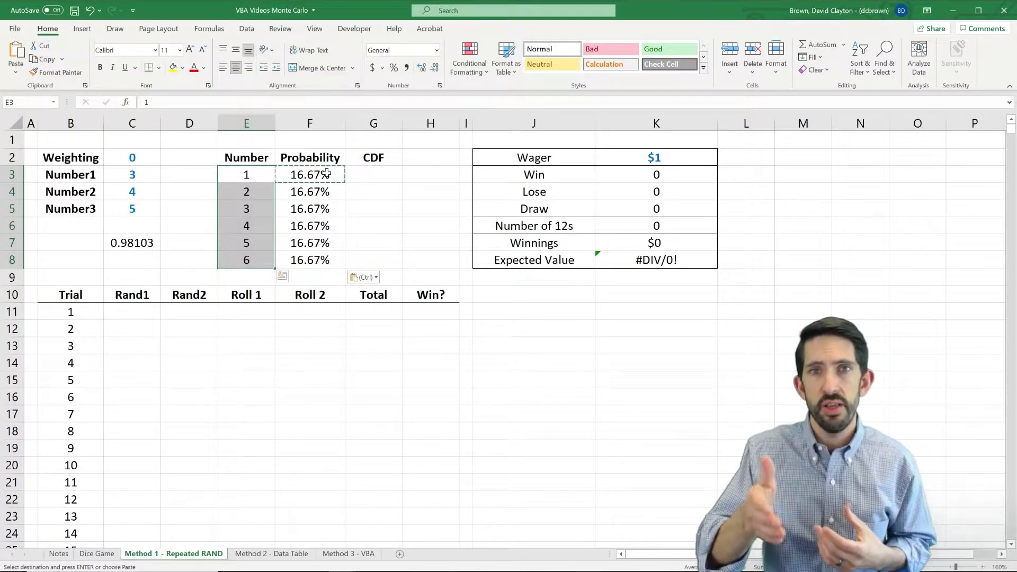
- Clear the copy selection and enter 0 in G3 as the first CDF value
{"action": "left_click", "coordinate": [391, 173]}
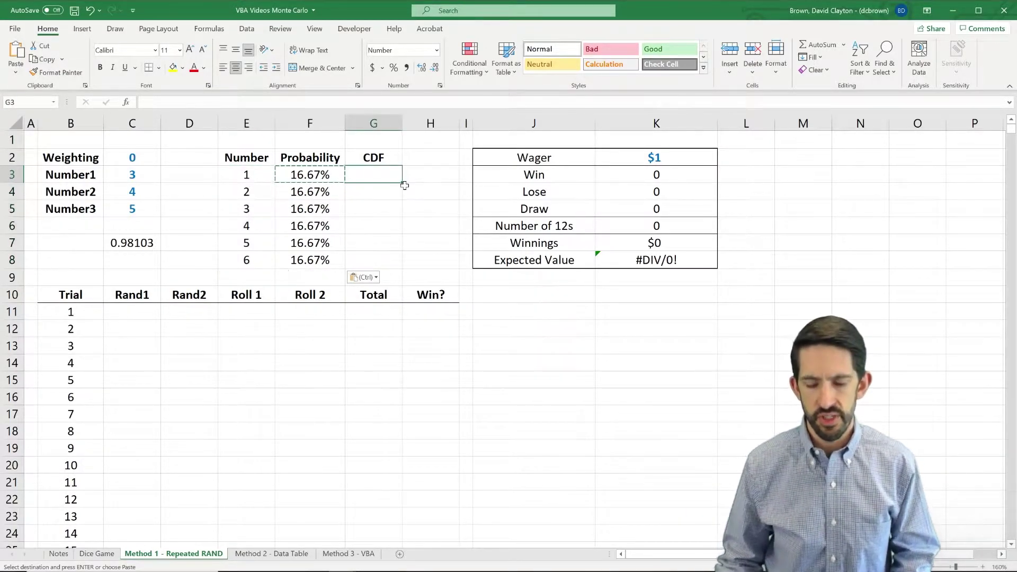
{"action": "key", "text": "Escape"}
{"action": "type", "text": "0"}
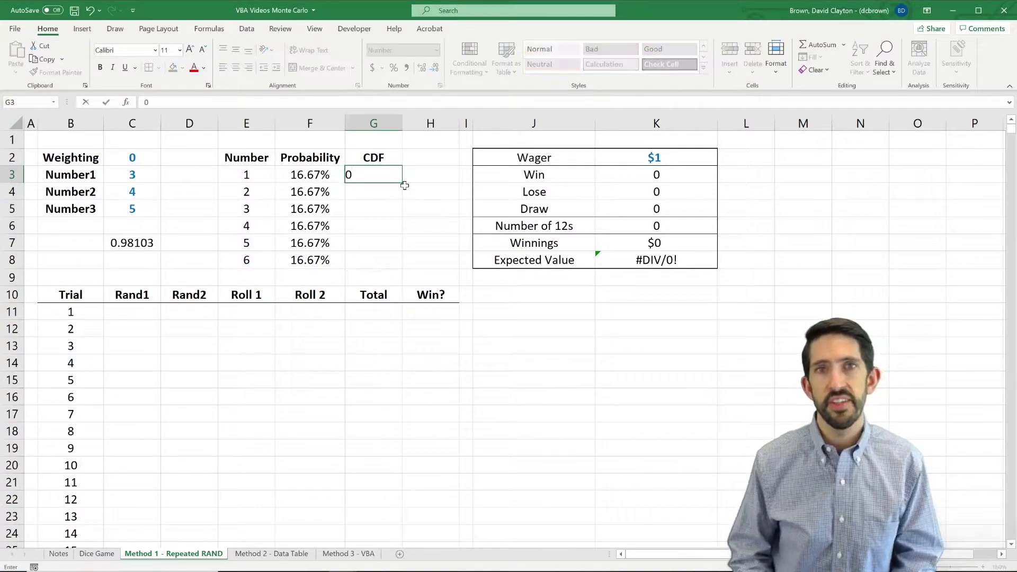
{"action": "key", "text": "Return"}
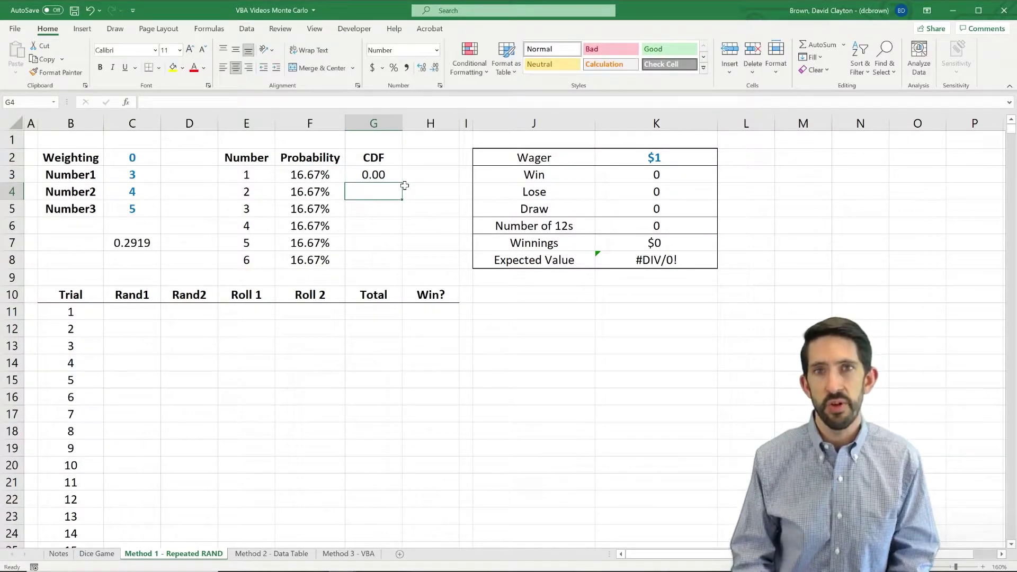
- Enter the cumulative formula =SUM($F$3:F3) in G4 and fill it down to G8
{"action": "type", "text": "=sum("}
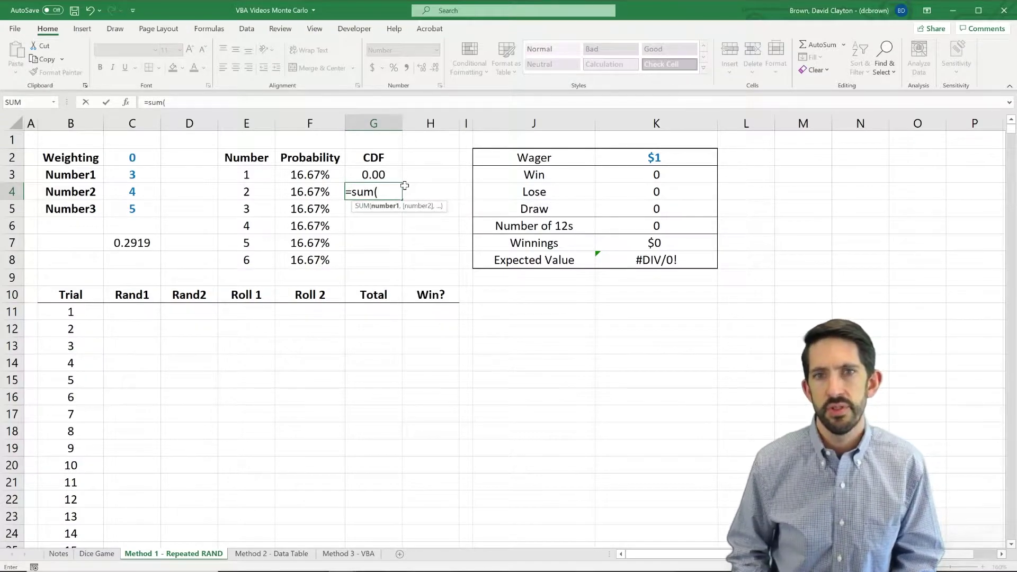
{"action": "key", "text": "Up"}
{"action": "key", "text": "Left"}
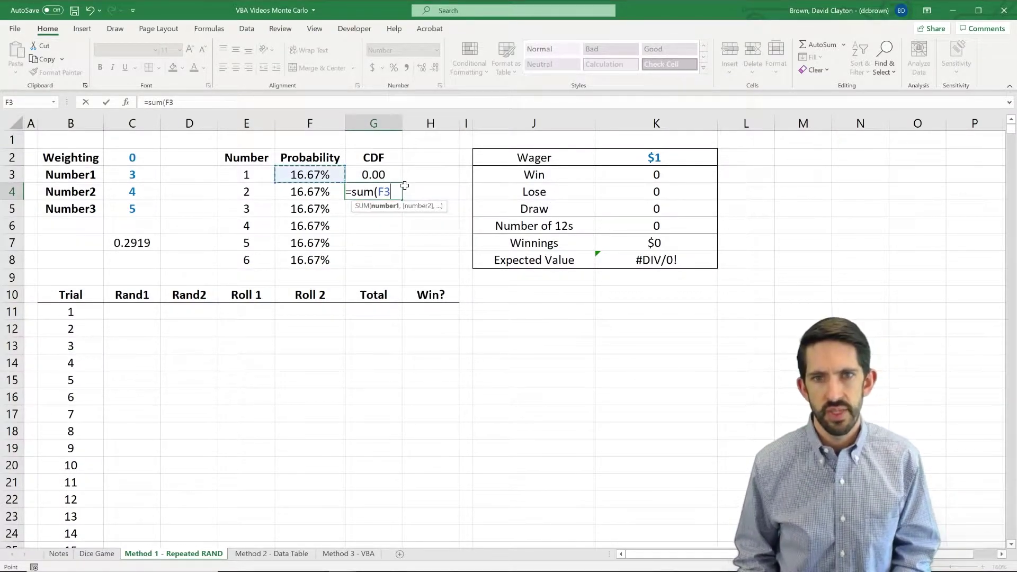
{"action": "type", "text": ":F3)"}
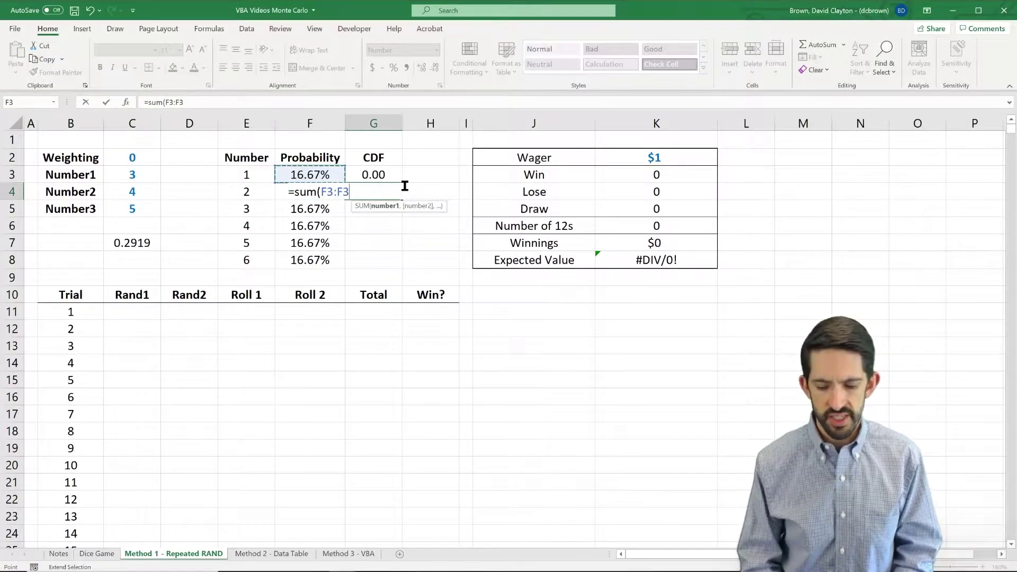
{"action": "left_click", "coordinate": [326, 191]}
{"action": "key", "text": "F4"}
{"action": "key", "text": "Return"}
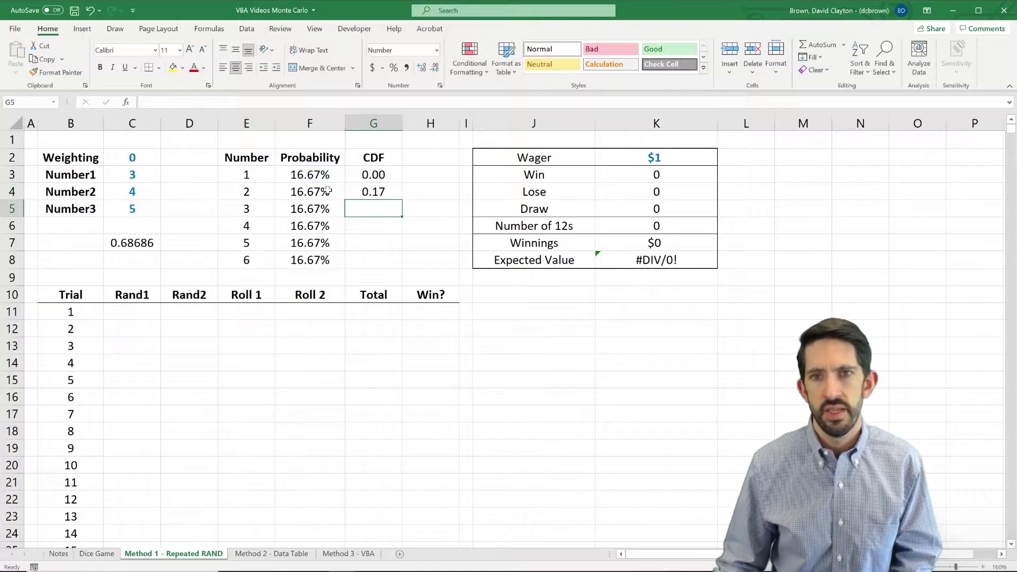
{"action": "left_click", "coordinate": [375, 193]}
{"action": "left_click_drag", "start_coordinate": [399, 202], "coordinate": [399, 262]}
- Examine how the CDF intervals in G3:G8 correspond to the die numbers in E3:E8
{"action": "left_click", "coordinate": [381, 257]}
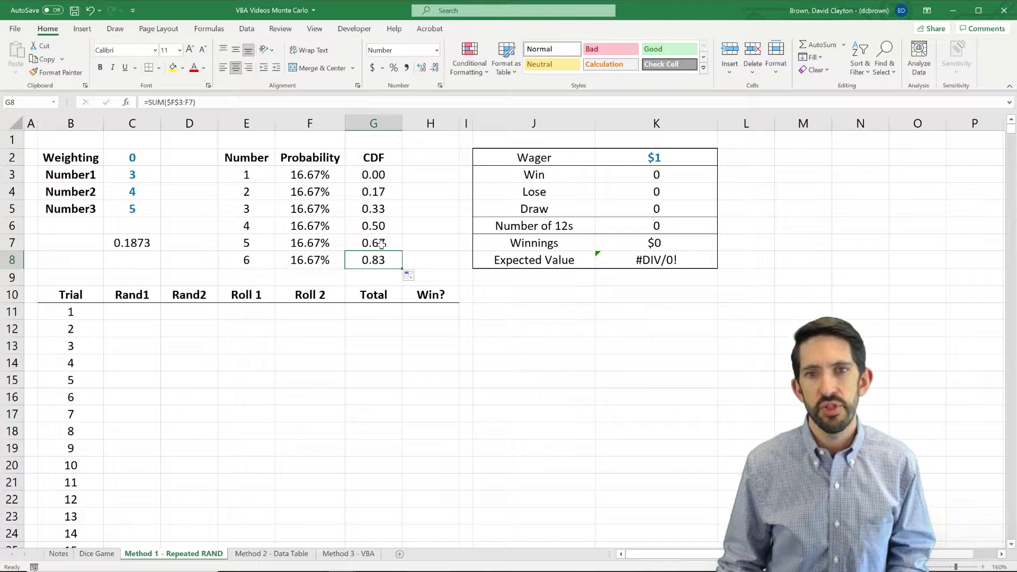
{"action": "left_click", "coordinate": [382, 243], "text": "shift"}
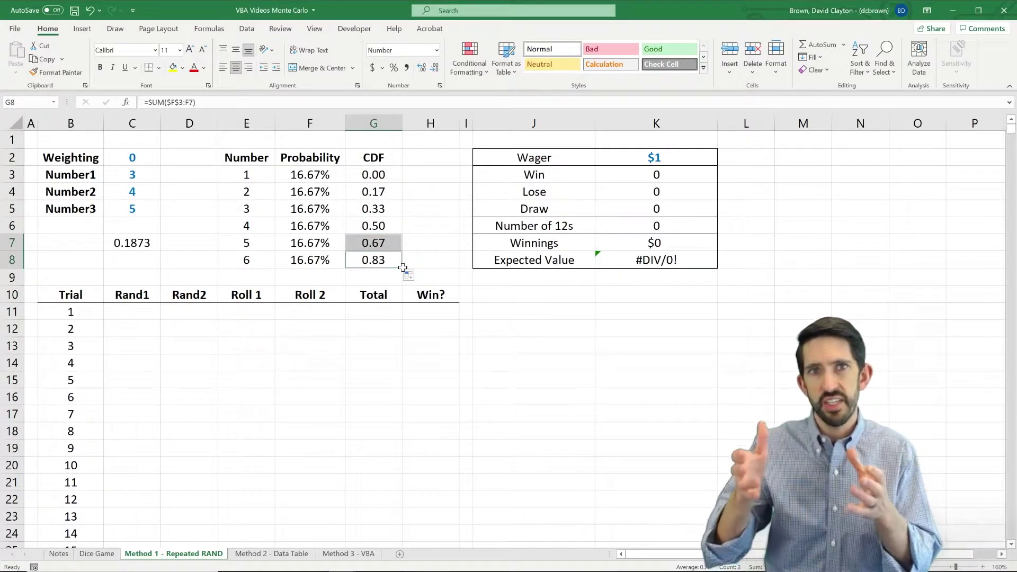
{"action": "left_click", "coordinate": [255, 246]}
{"action": "left_click", "coordinate": [379, 260]}
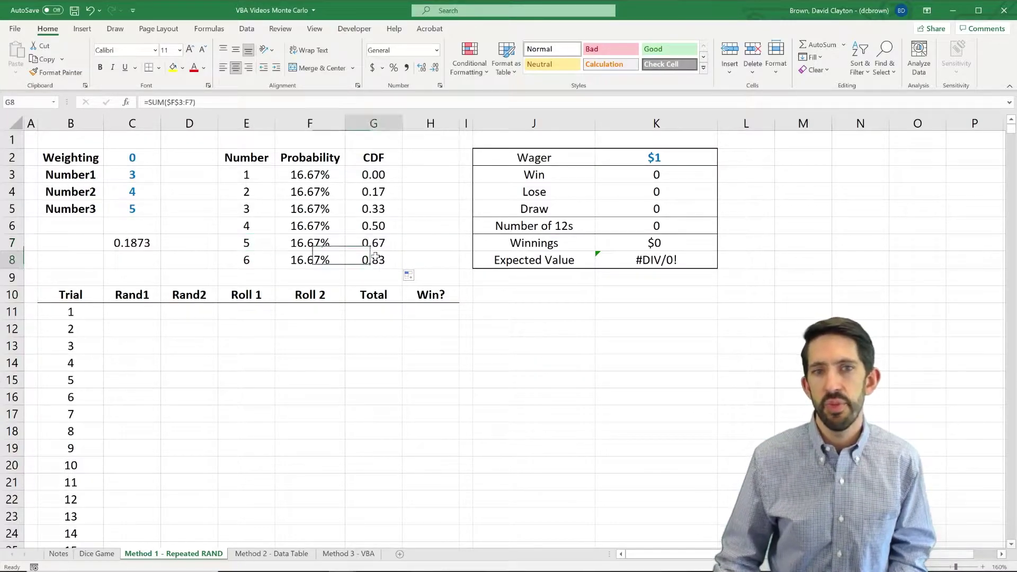
{"action": "left_click", "coordinate": [259, 257]}
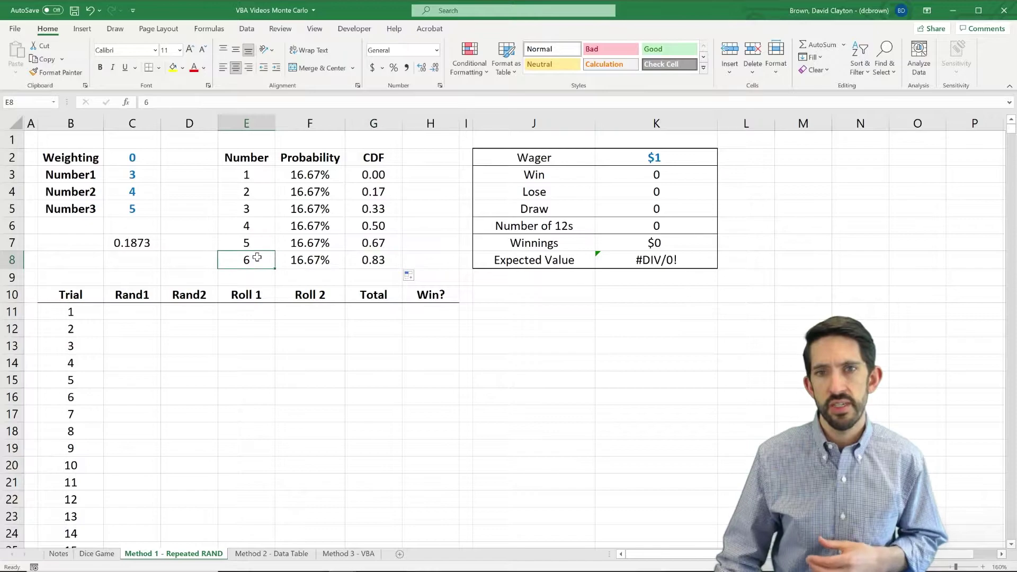
{"action": "left_click", "coordinate": [374, 173]}
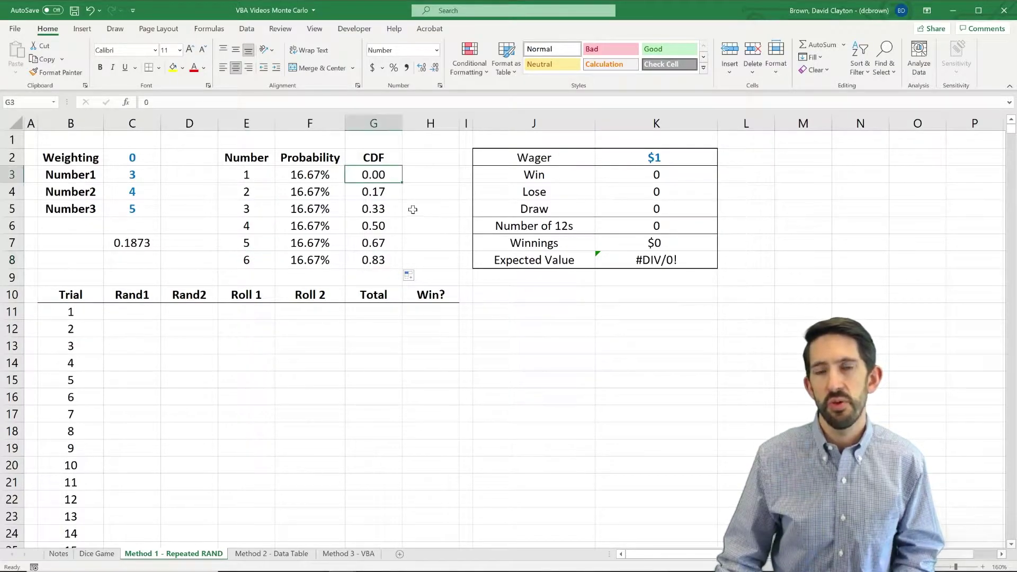
{"action": "left_click_drag", "start_coordinate": [380, 190], "coordinate": [376, 174]}
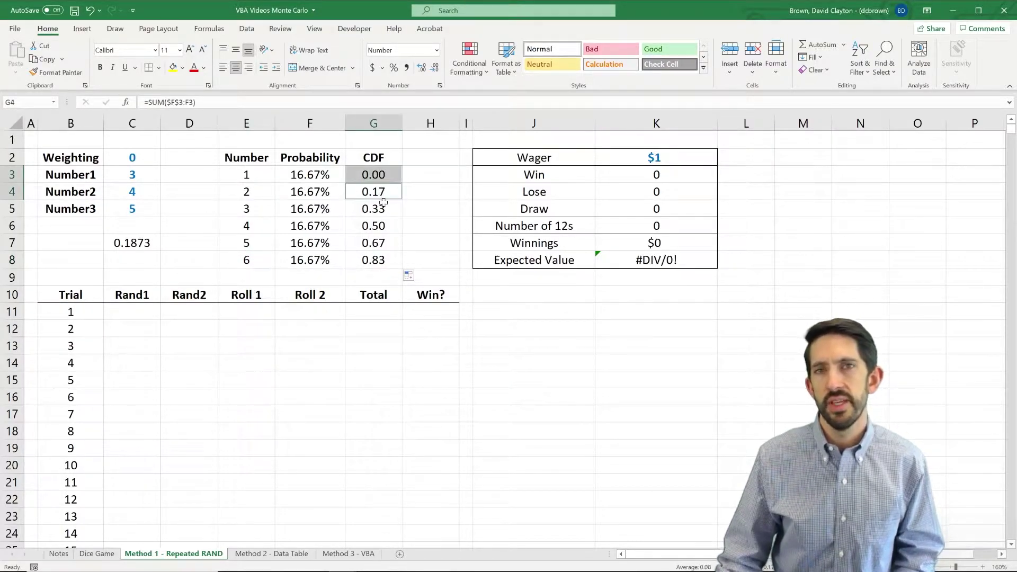
{"action": "left_click", "coordinate": [254, 173]}
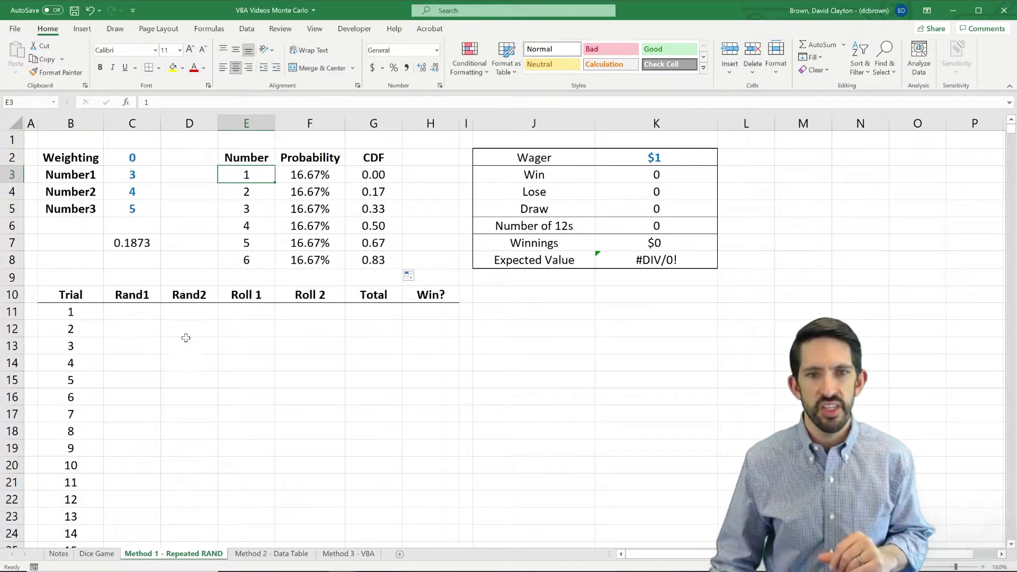
- Enter =RAND() in C11 under Rand1 and copy it to D11 under Rand2 for trial 1
{"action": "left_click", "coordinate": [130, 310]}
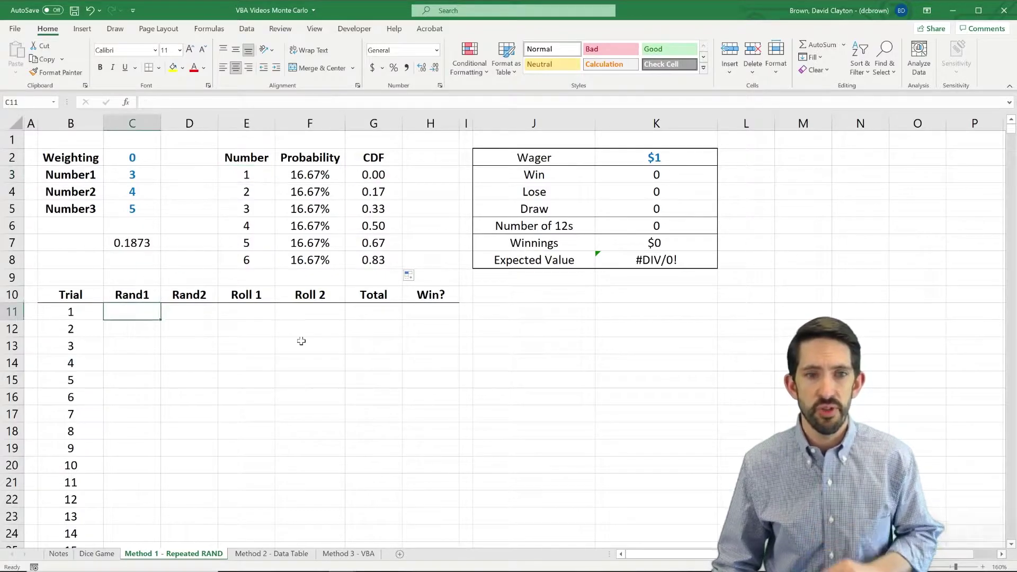
{"action": "type", "text": "=rand("}
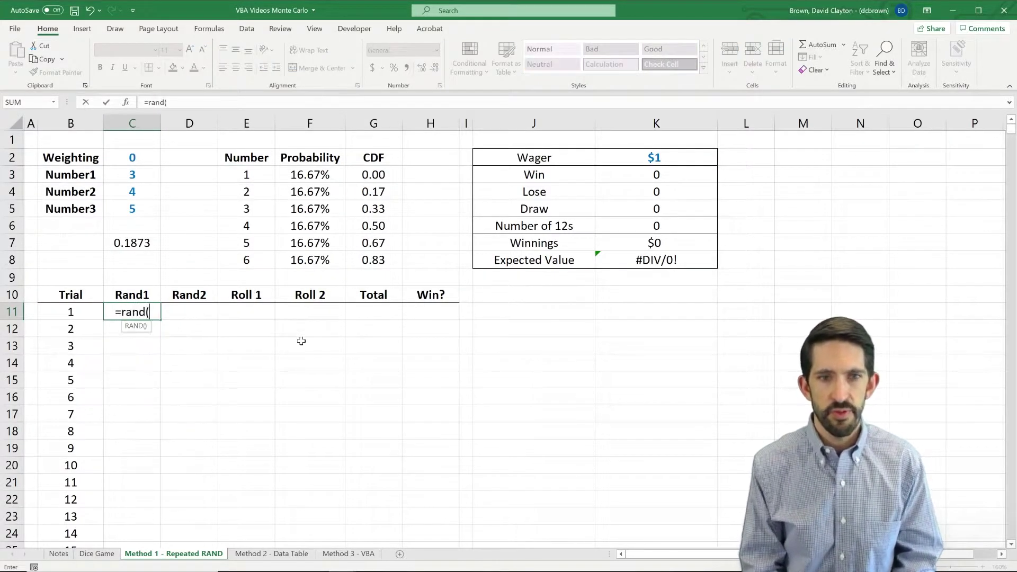
{"action": "key", "text": "Return"}
{"action": "key", "text": "Up"}
{"action": "key", "text": "ctrl+c"}
{"action": "key", "text": "Right"}
{"action": "key", "text": "ctrl+v"}
- Delete the sample RAND formula from cell C7
{"action": "key", "text": "Left"}
{"action": "key", "text": "Up"}
{"action": "key", "text": "Up"}
{"action": "key", "text": "Up"}
{"action": "key", "text": "Up"}
{"action": "key", "text": "Up"}
{"action": "key", "text": "Down"}
{"action": "key", "text": "Delete"}
- Start a MATCH formula in E11 under Roll 1 with the random number in C11 as its lookup value
{"action": "key", "text": "Right"}
{"action": "key", "text": "Down"}
{"action": "key", "text": "Down"}
{"action": "key", "text": "Down"}
{"action": "key", "text": "Down"}
{"action": "key", "text": "Down"}
{"action": "key", "text": "Up"}
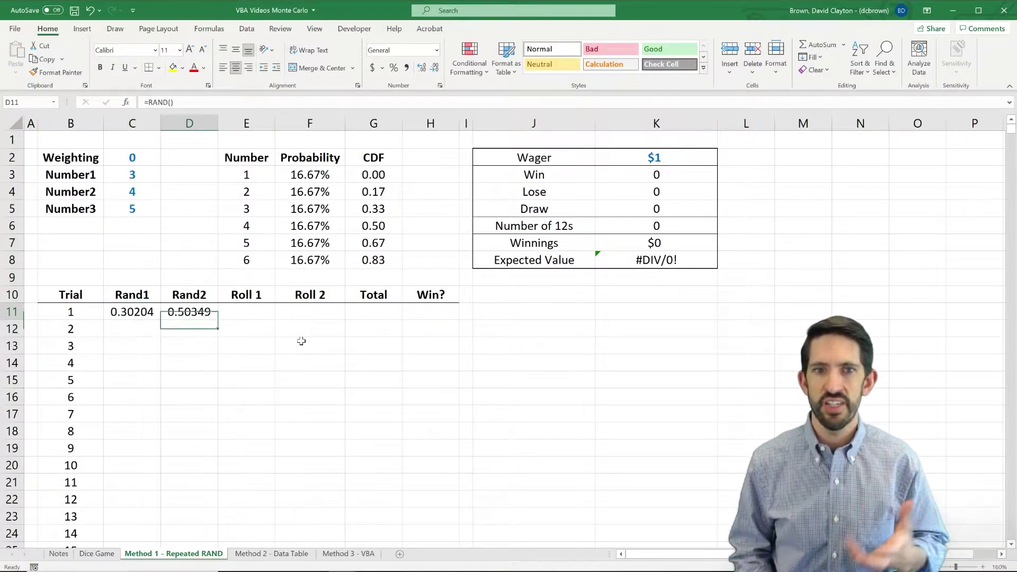
{"action": "key", "text": "Right"}
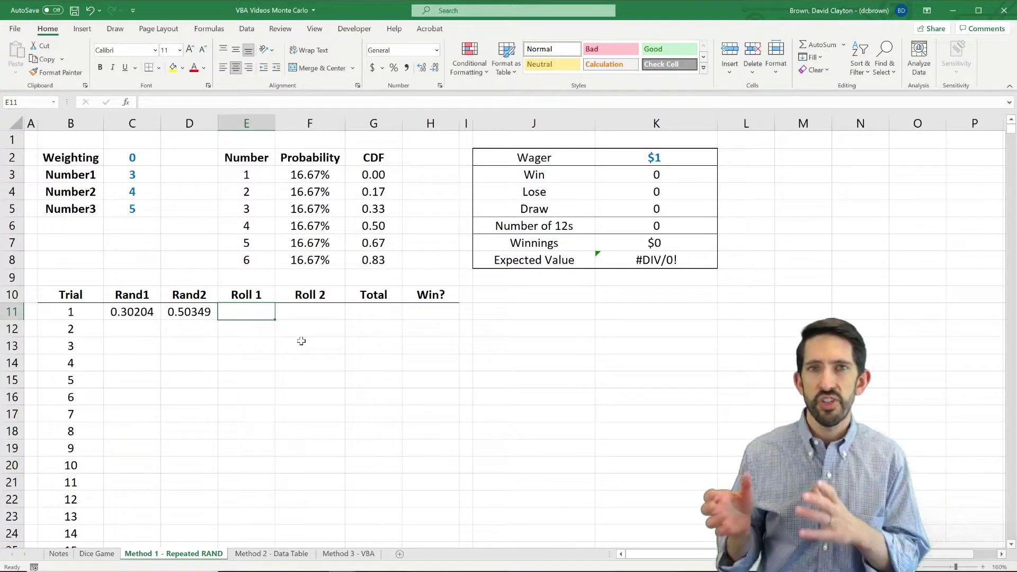
{"action": "type", "text": "=match("}
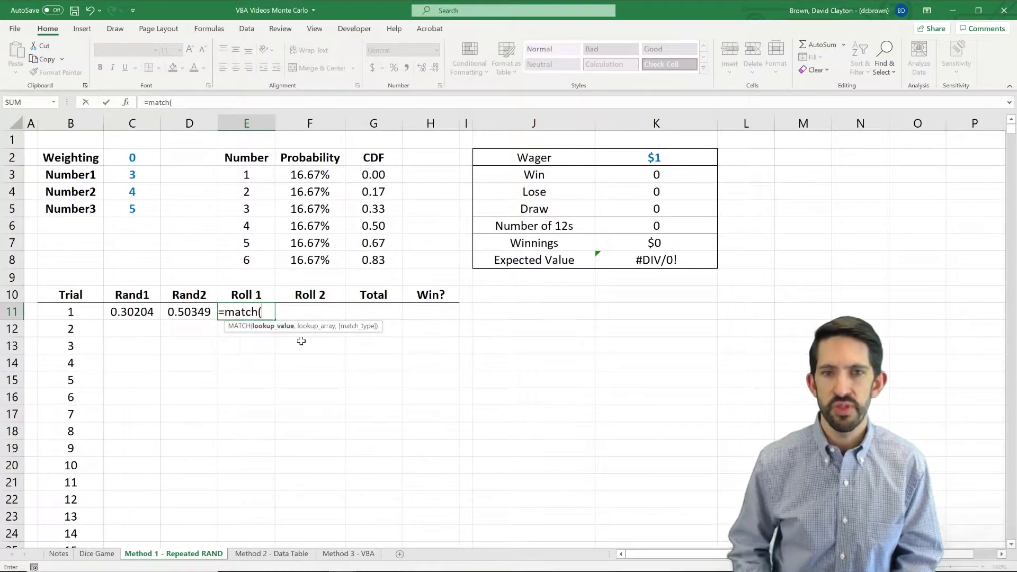
{"action": "key", "text": "Left"}
{"action": "key", "text": "Left"}
{"action": "type", "text": ","}
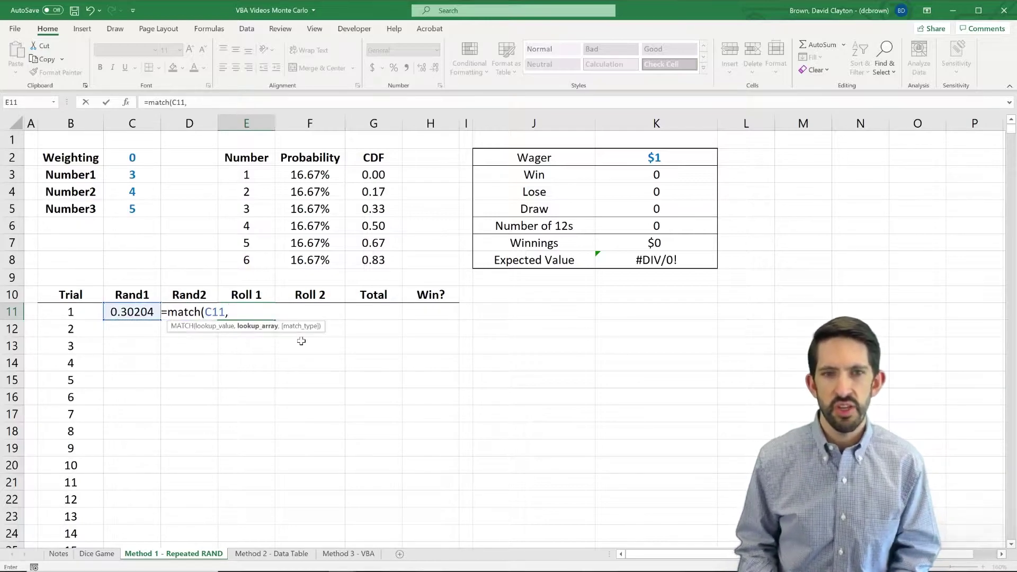
- Complete the MATCH formula in E11 with the CDF range G3:G8 as lookup array and match type 1
{"action": "key", "text": "Right"}
{"action": "key", "text": "Right"}
{"action": "key", "text": "Up"}
{"action": "key", "text": "Up"}
{"action": "key", "text": "Up"}
{"action": "key", "text": "Up"}
{"action": "key", "text": "Up"}
{"action": "key", "text": "Up"}
{"action": "key", "text": "Up"}
{"action": "key", "text": "Up"}
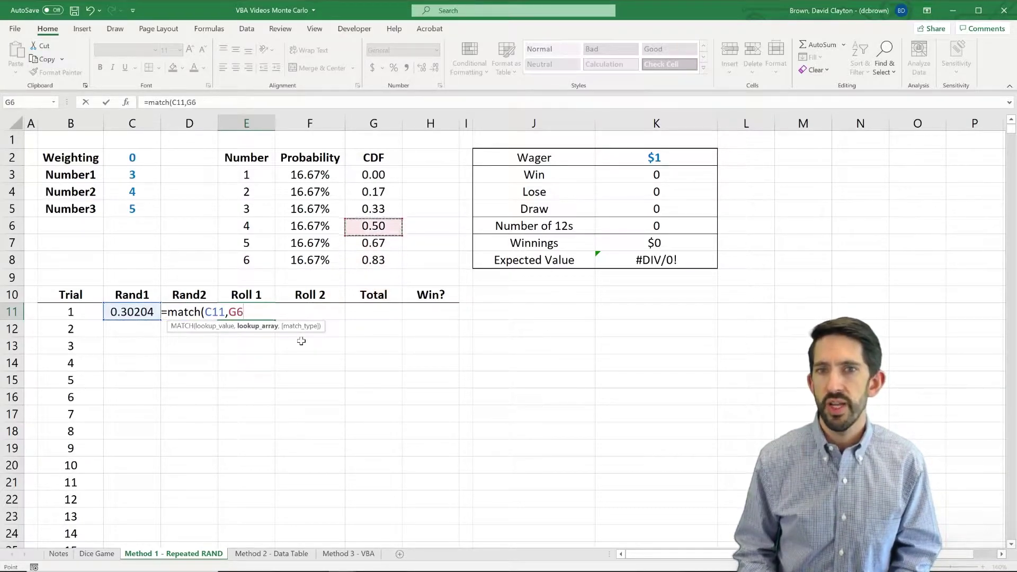
{"action": "key", "text": "shift+Down"}
{"action": "key", "text": "shift+Down"}
{"action": "key", "text": "shift+Down"}
{"action": "key", "text": "shift+Down"}
{"action": "key", "text": "shift+Down"}
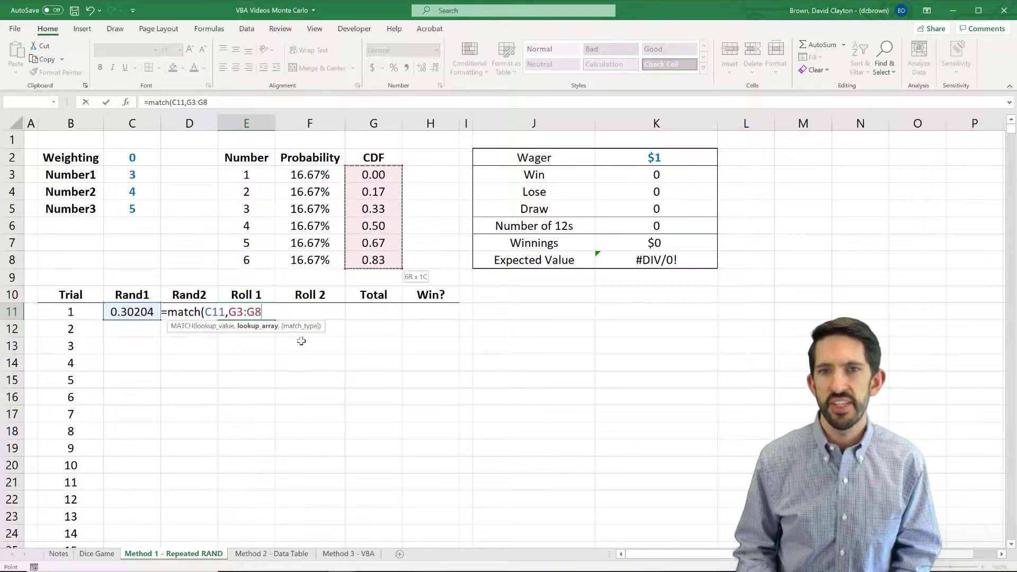
{"action": "type", "text": ","}
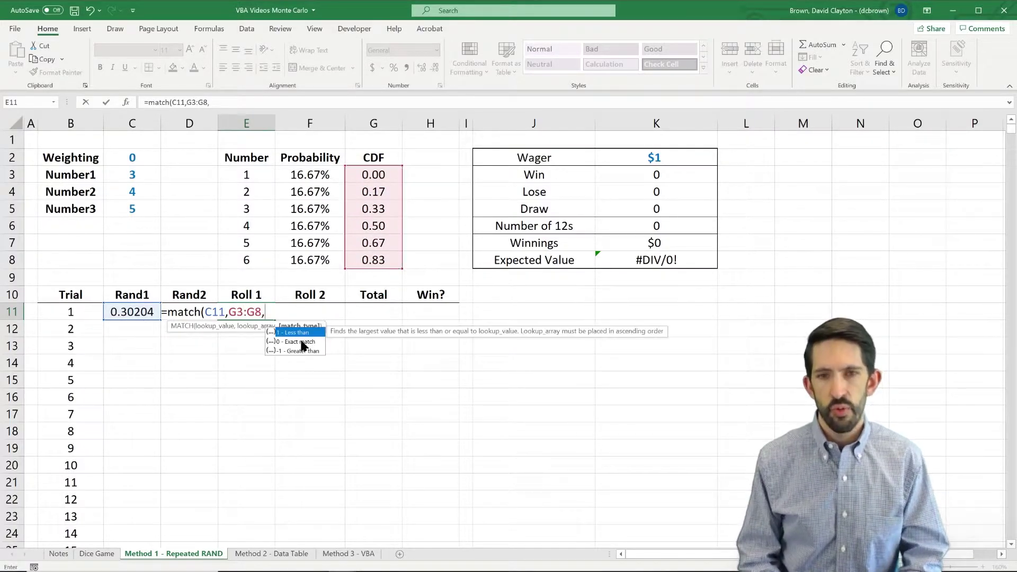
{"action": "type", "text": "1"}
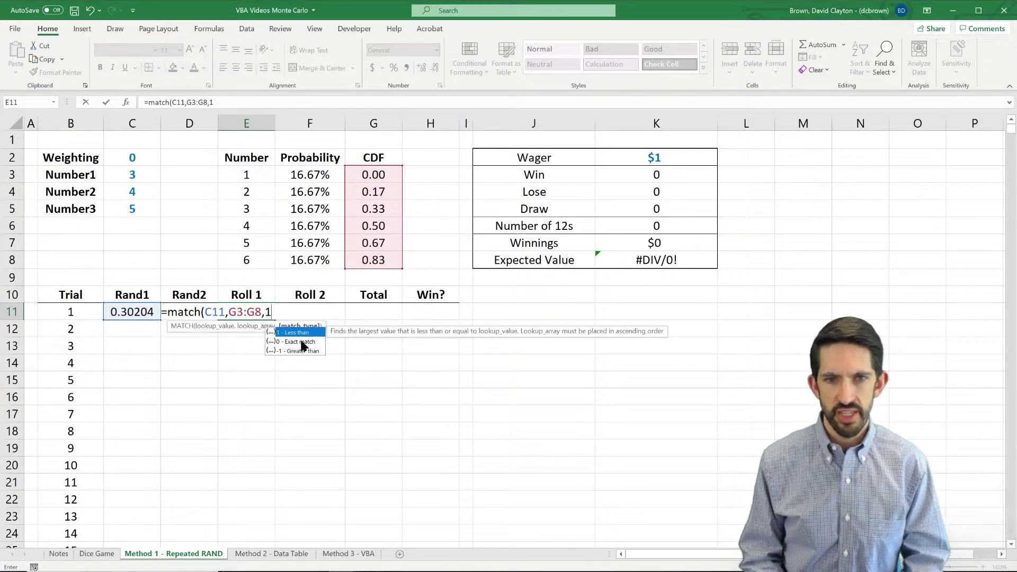
{"action": "type", "text": ")"}
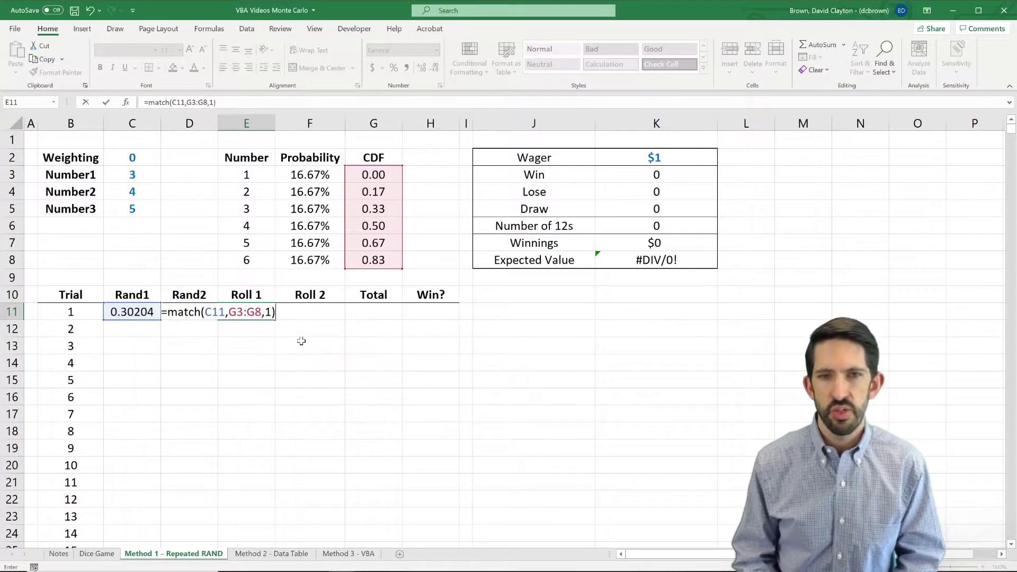
{"action": "key", "text": "ctrl+Return"}
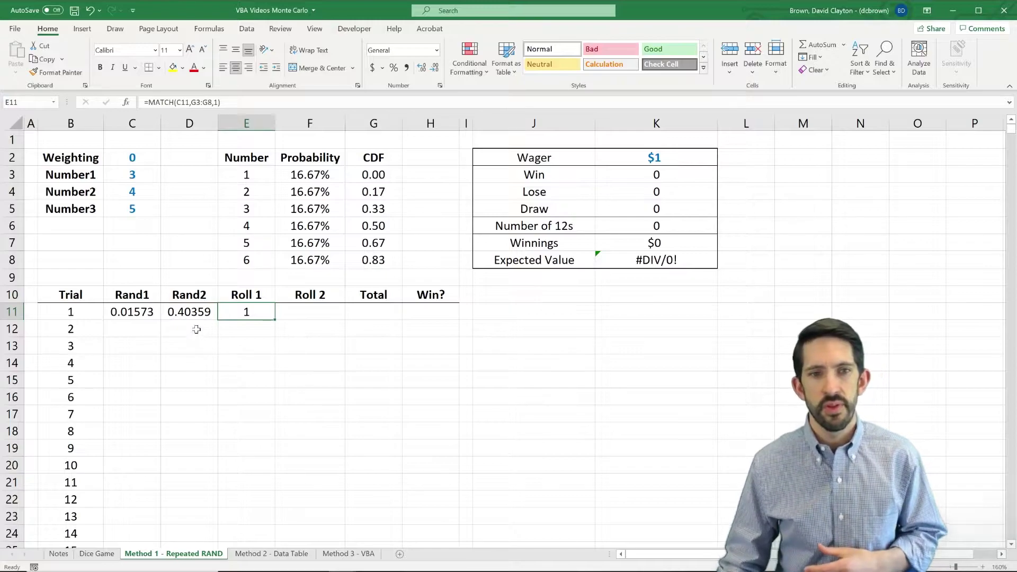
- Make the CDF lookup range in E11's MATCH formula absolute as $G$3:$G$8
{"action": "left_click", "coordinate": [127, 310]}
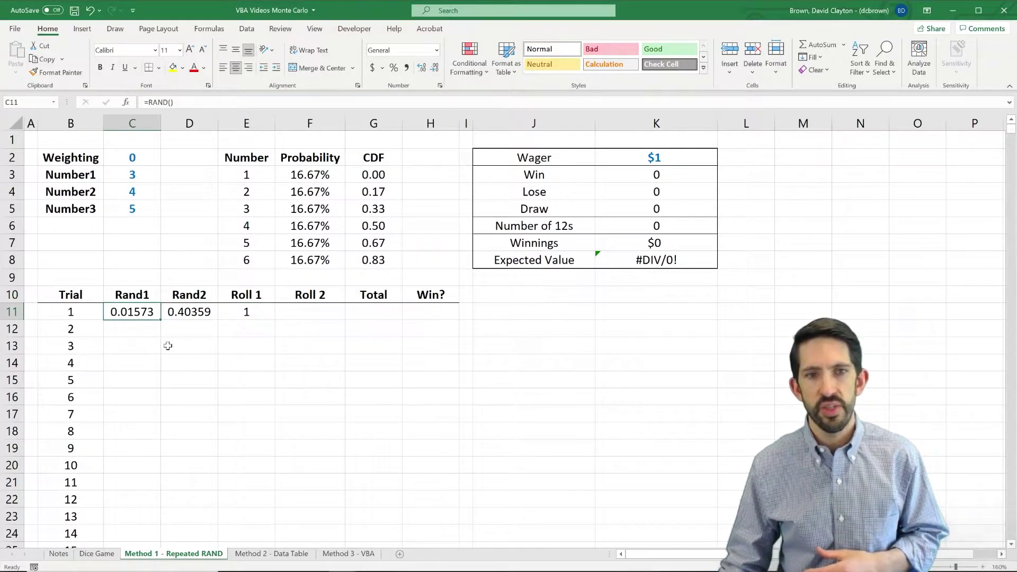
{"action": "left_click", "coordinate": [377, 176]}
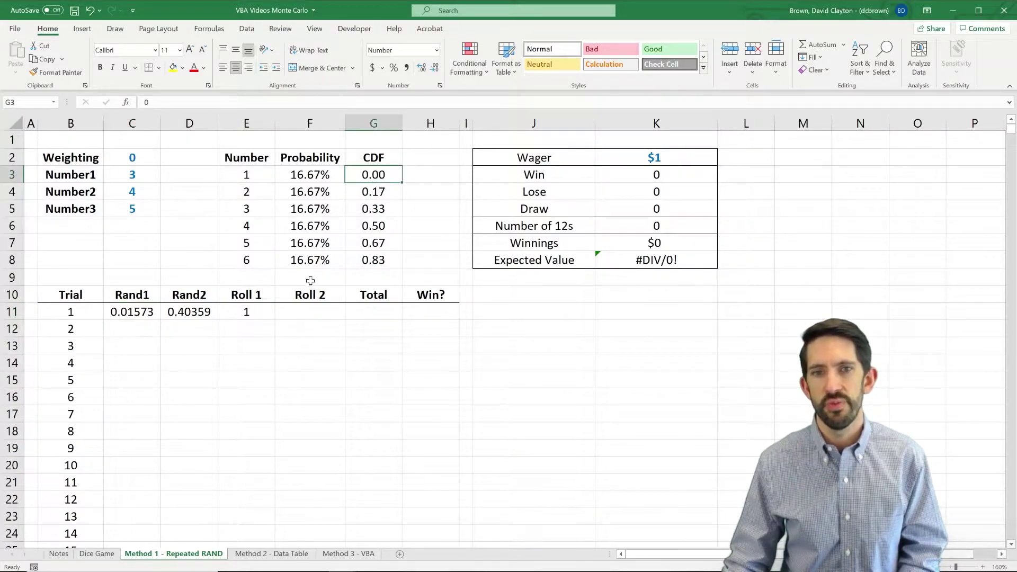
{"action": "left_click", "coordinate": [266, 311]}
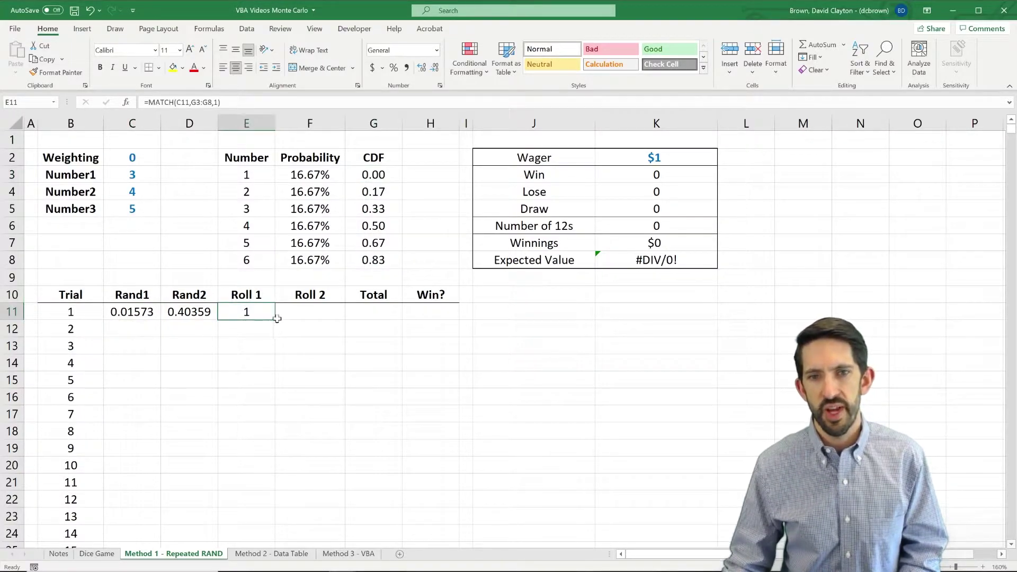
{"action": "left_click", "coordinate": [200, 101]}
{"action": "key", "text": "F4"}
{"action": "left_click", "coordinate": [213, 102]}
{"action": "key", "text": "F4"}
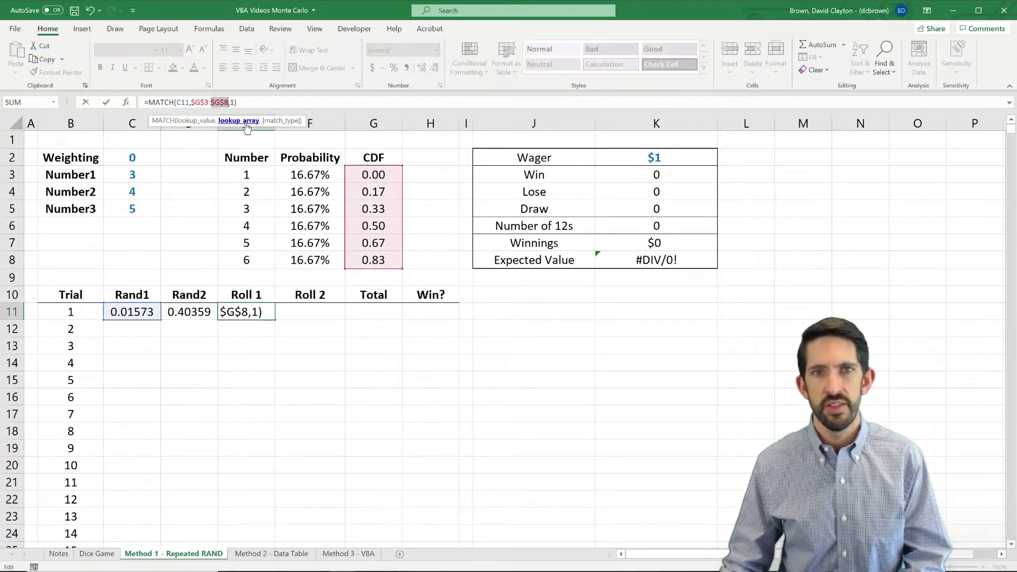
{"action": "key", "text": "Return"}
- Copy the MATCH formula from E11 to F11 under Roll 2 and check its cell references
{"action": "left_click", "coordinate": [259, 312]}
{"action": "left_click_drag", "start_coordinate": [275, 321], "coordinate": [342, 319]}
{"action": "double_click", "coordinate": [317, 312]}
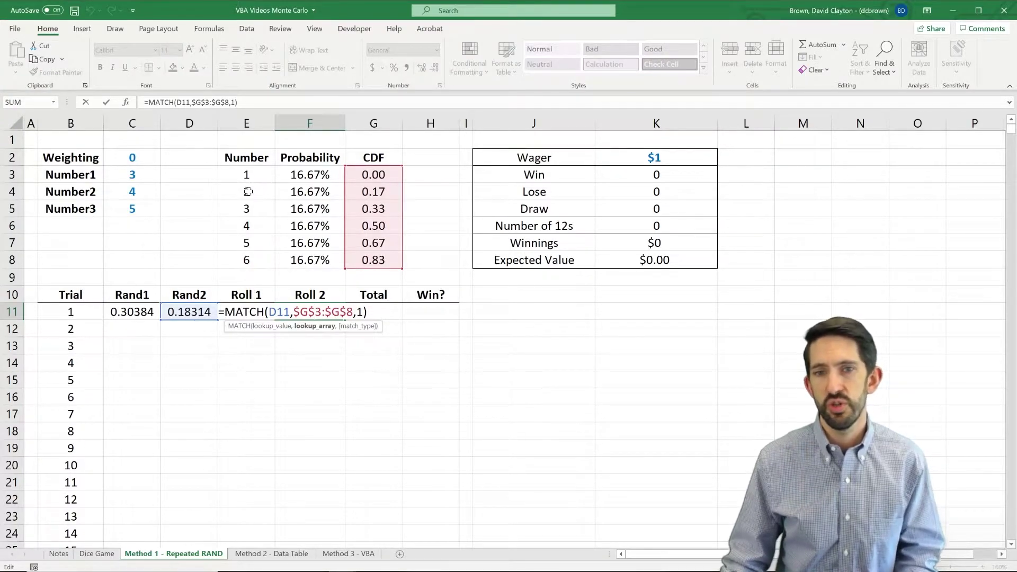
{"action": "key", "text": "Tab"}
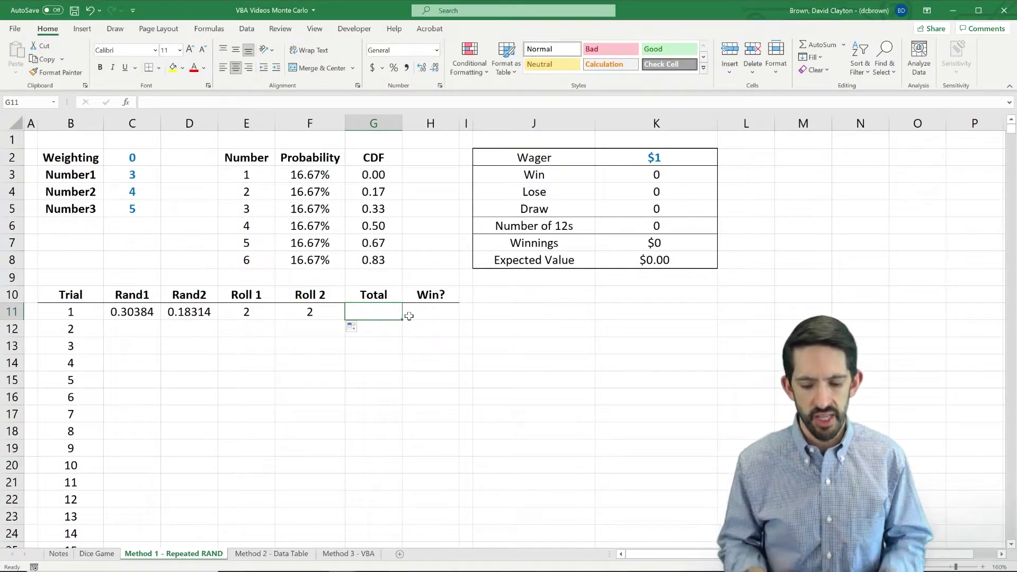
- Enter =SUM(E11:F11) in G11 to total the two rolls of trial 1
{"action": "type", "text": "=sum("}
{"action": "key", "text": "Left"}
{"action": "key", "text": "shift+Left"}
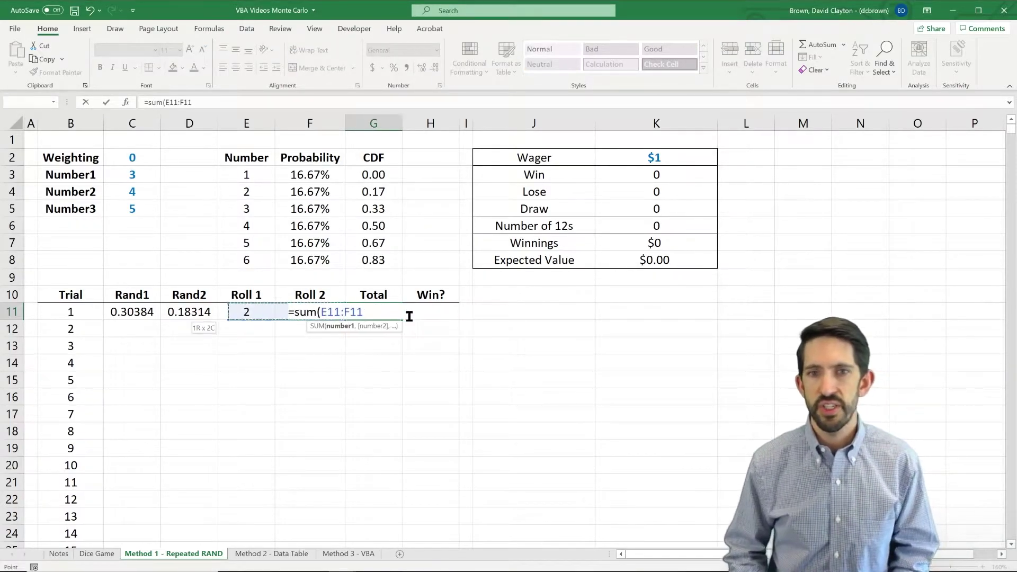
{"action": "type", "text": ")"}
{"action": "key", "text": "Return"}
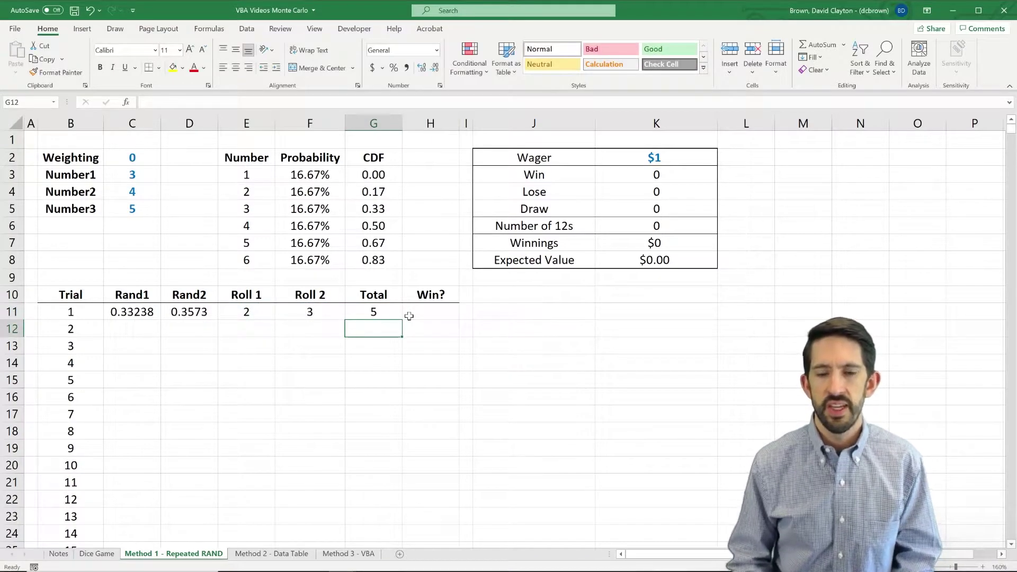
- Copy the Win? formula from E15 of the Dice Game sheet into H11 of the Method 1 - Repeated RAND sheet
{"action": "key", "text": "ctrl+Page_Up"}
{"action": "left_click", "coordinate": [299, 377]}
{"action": "key", "text": "ctrl+c"}
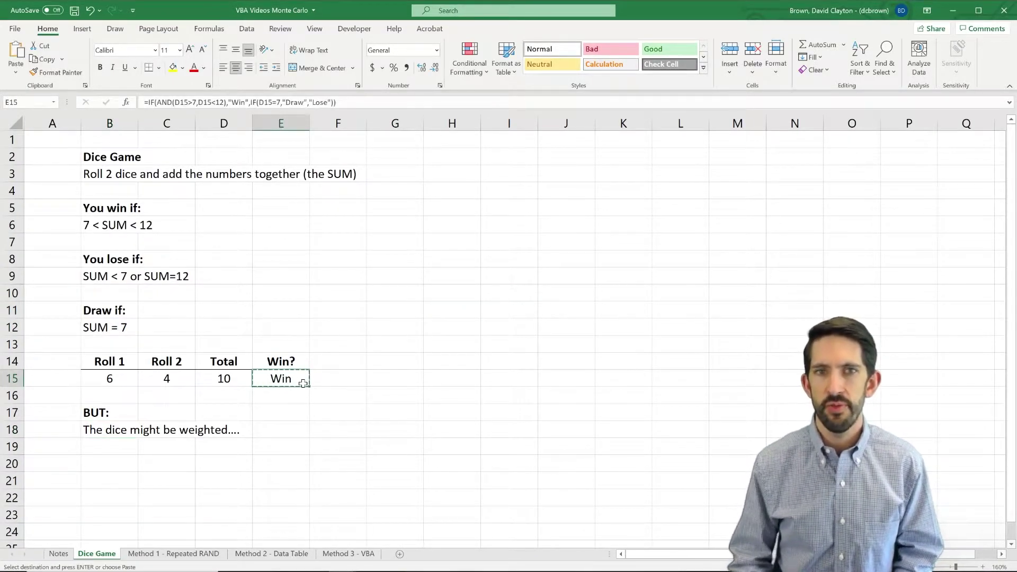
{"action": "key", "text": "ctrl+Page_Down"}
{"action": "left_click", "coordinate": [434, 311]}
{"action": "key", "text": "ctrl+v"}
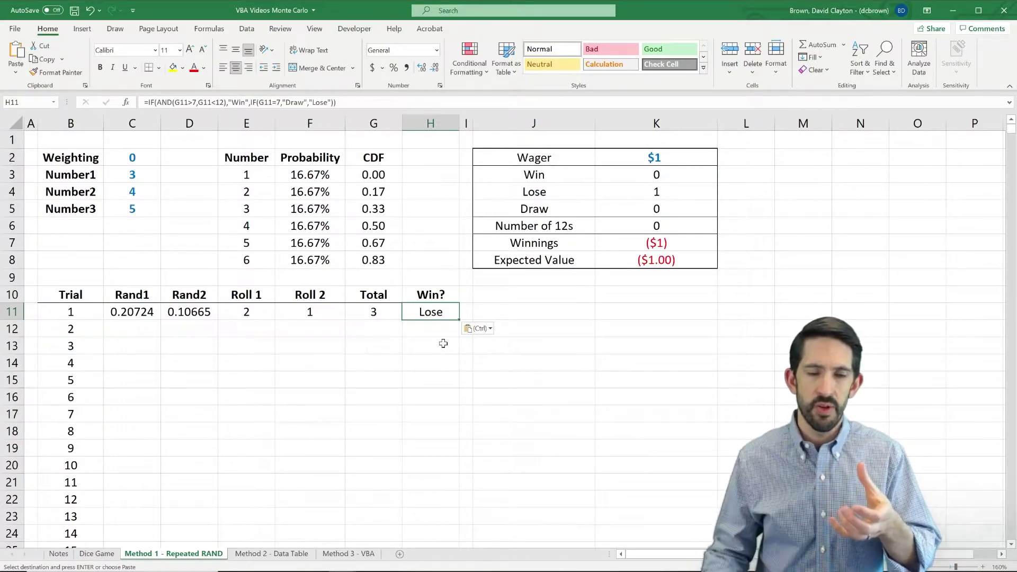
- Set the weighted numbers Number1, Number2 and Number3 in C3:C5 to 1, 2 and 3
{"action": "left_click_drag", "start_coordinate": [135, 154], "coordinate": [143, 210]}
{"action": "key", "text": "ctrl+v"}
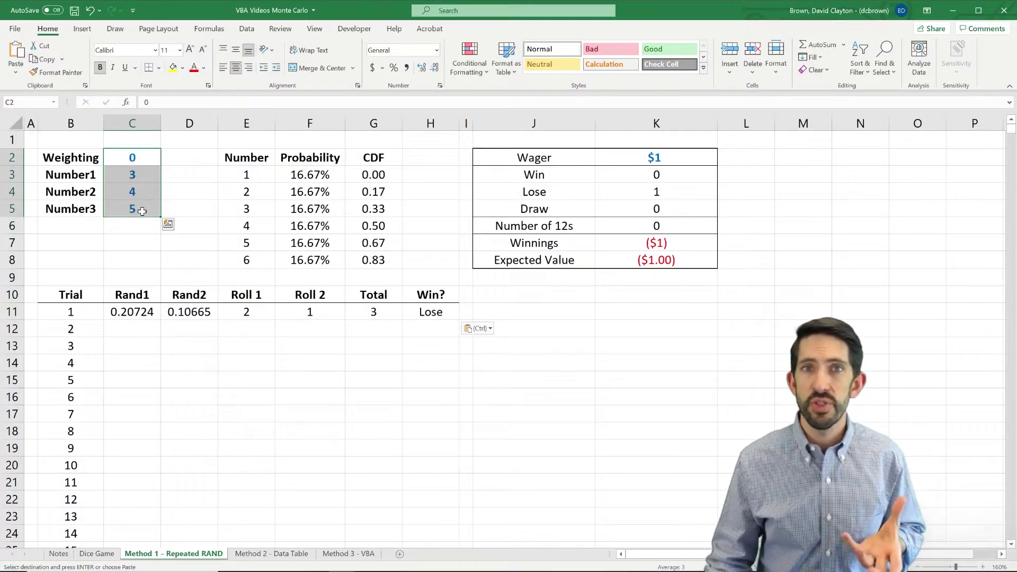
{"action": "left_click", "coordinate": [134, 177]}
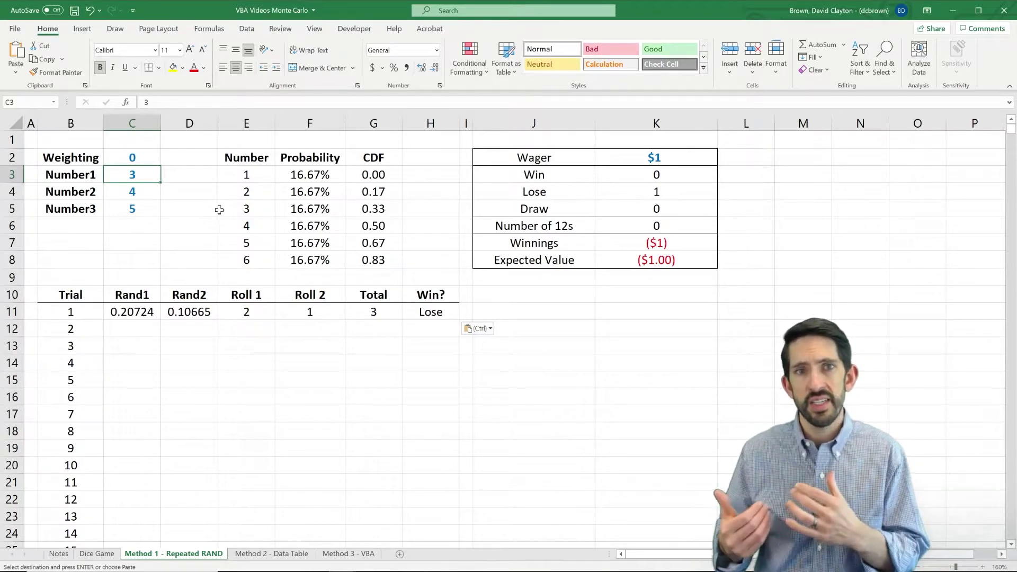
{"action": "type", "text": "1"}
{"action": "key", "text": "Return"}
{"action": "type", "text": "2"}
{"action": "key", "text": "Return"}
{"action": "type", "text": "3"}
{"action": "key", "text": "Return"}
{"action": "key", "text": "Up"}
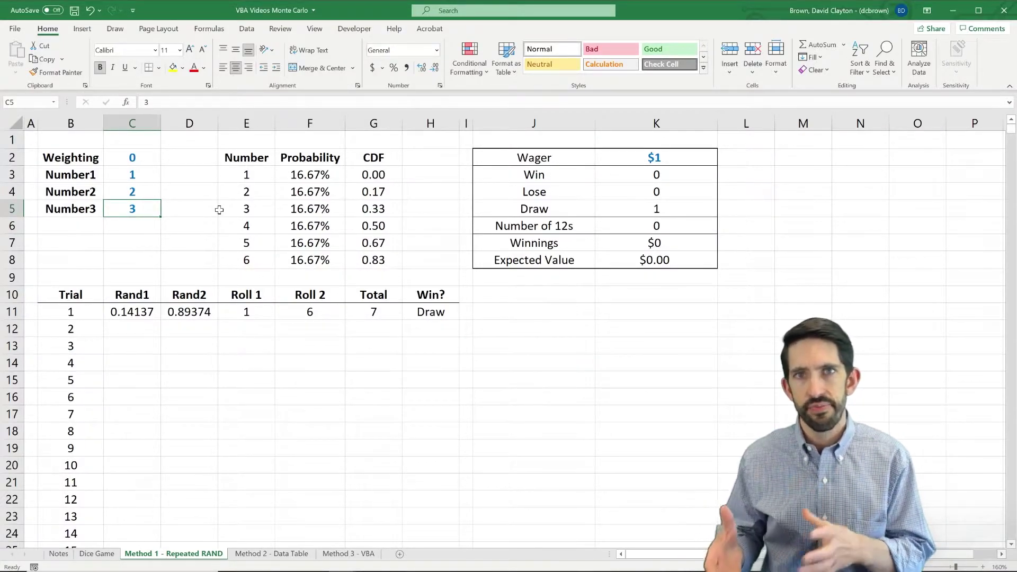
- Set the Weighting value in C2 to 0.05
{"action": "key", "text": "Up"}
{"action": "key", "text": "Up"}
{"action": "key", "text": "Up"}
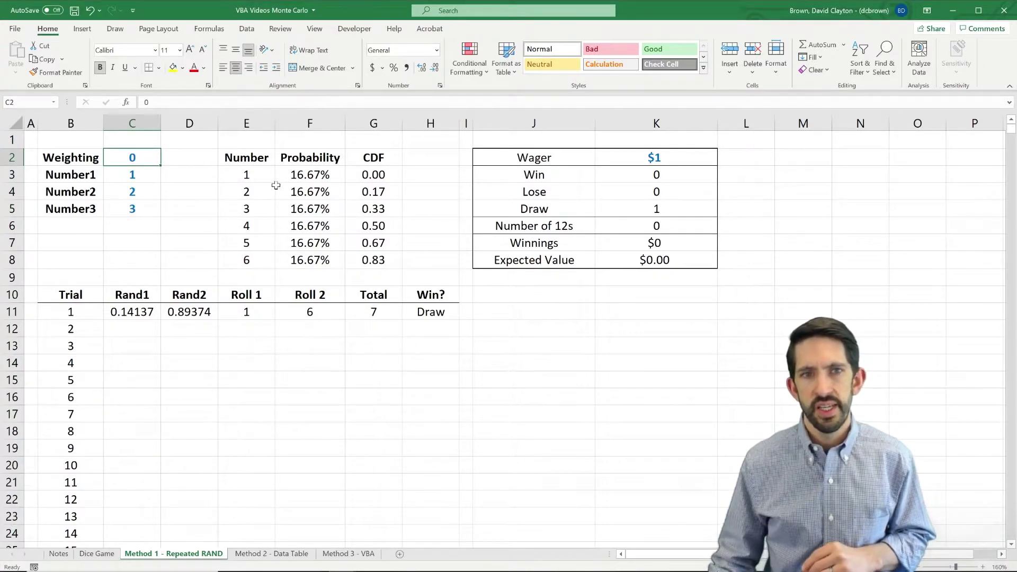
{"action": "type", "text": "0.05"}
{"action": "key", "text": "Return"}
{"action": "key", "text": "Up"}
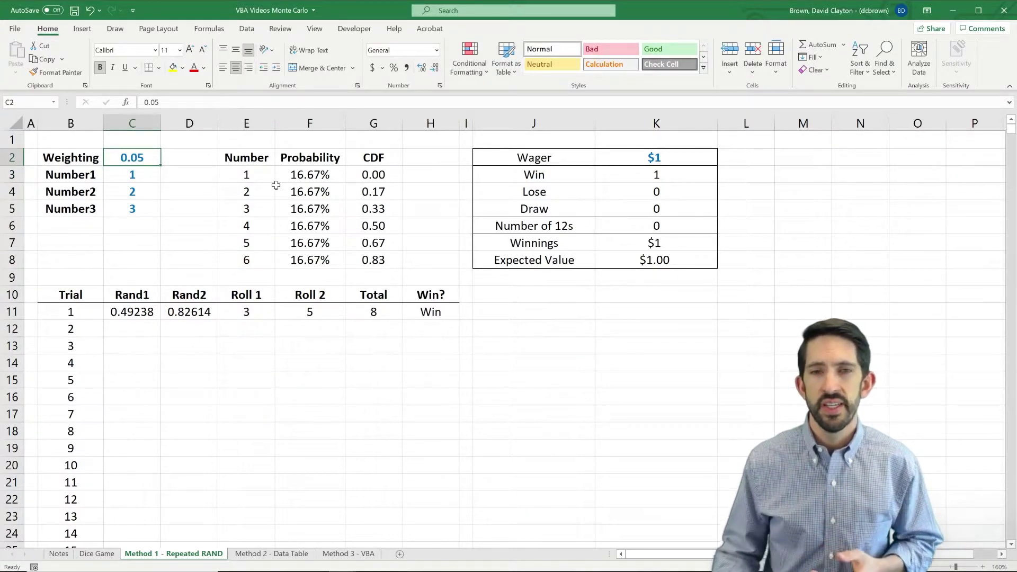
- Extend the 1/6 probability formula in F3 with +IF(ISERROR(VLOOKUP(E3,$C$3:$C$5,1,FALSE)) to test whether the number is weighted
{"action": "left_click", "coordinate": [307, 179]}
{"action": "left_click", "coordinate": [214, 107]}
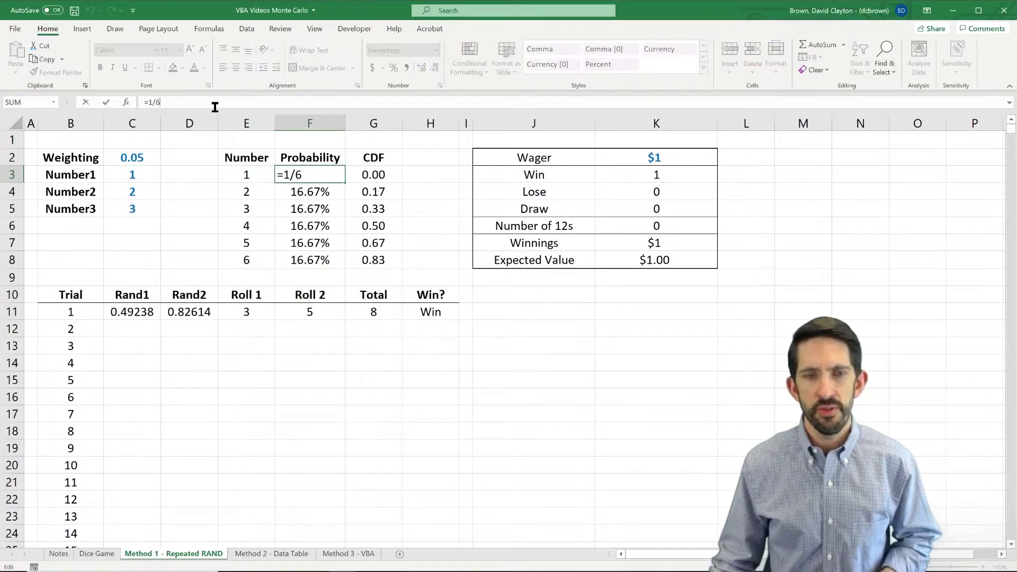
{"action": "type", "text": "+"}
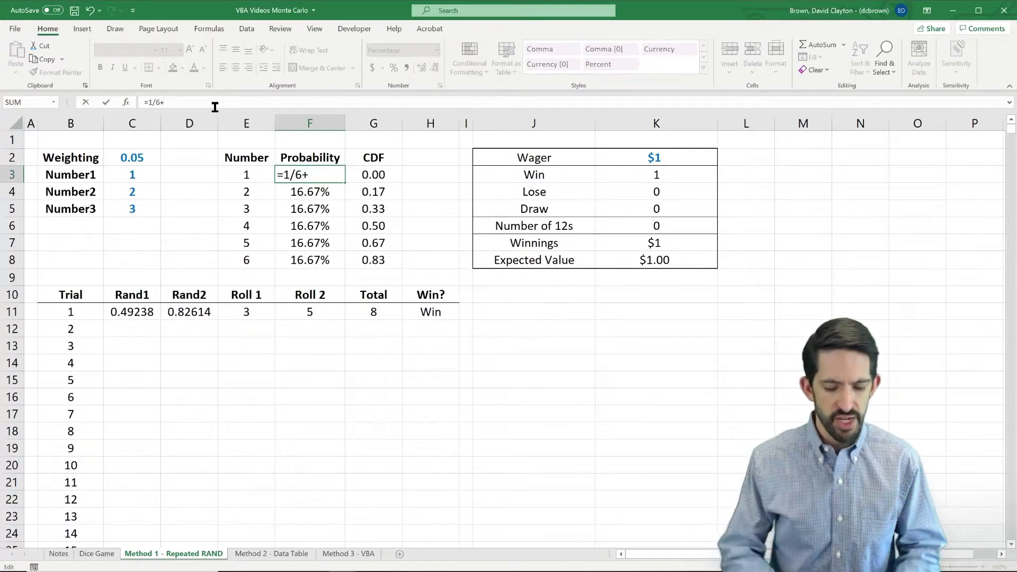
{"action": "type", "text": "if"}
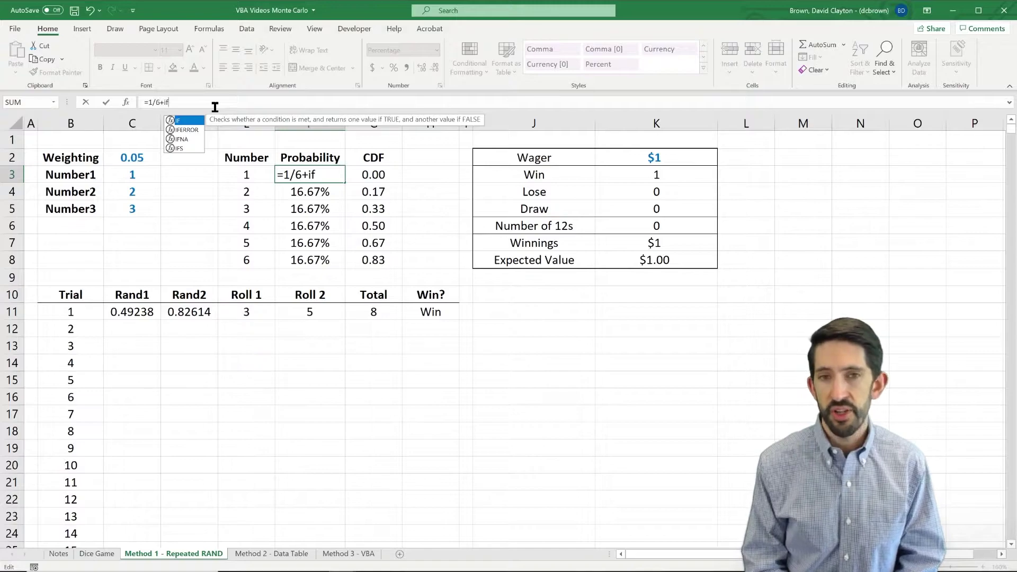
{"action": "type", "text": "(iserror("}
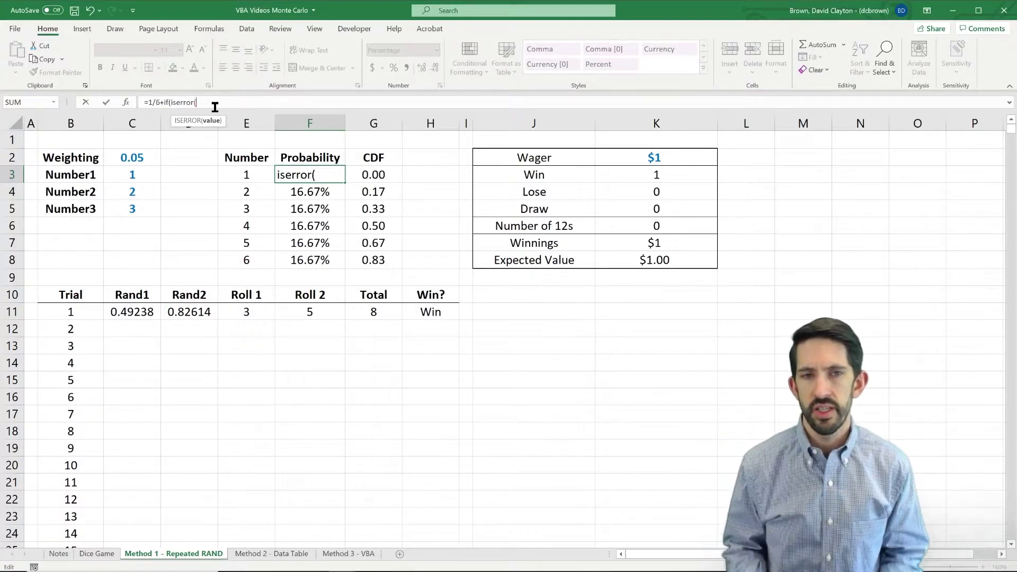
{"action": "type", "text": "vlookup"}
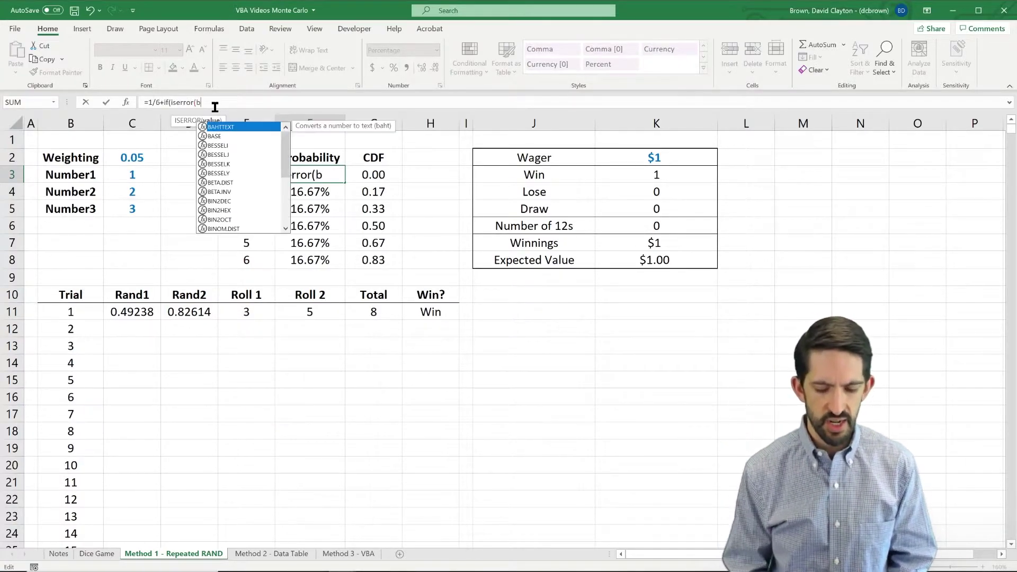
{"action": "type", "text": "("}
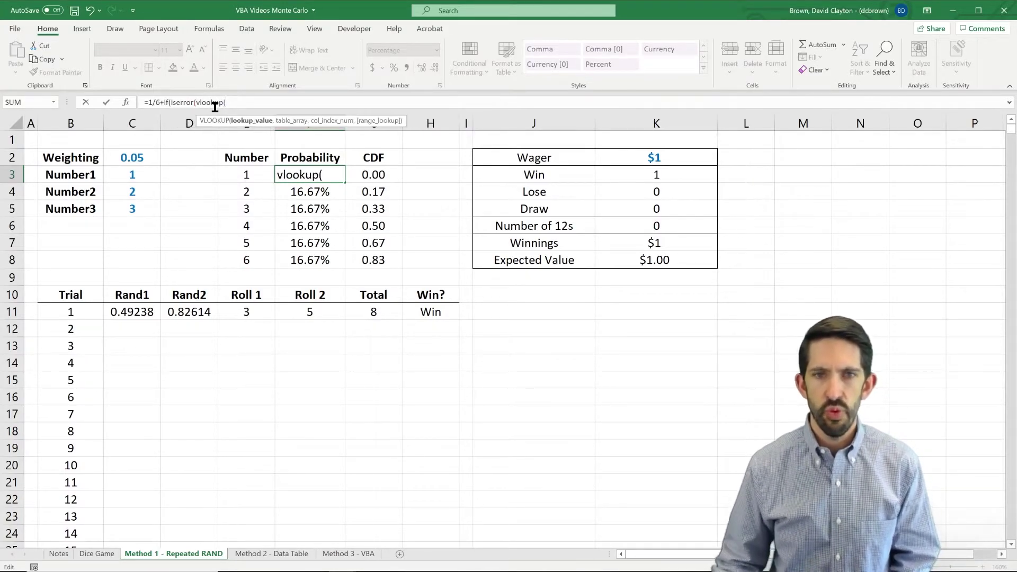
{"action": "left_click", "coordinate": [242, 174]}
{"action": "type", "text": ","}
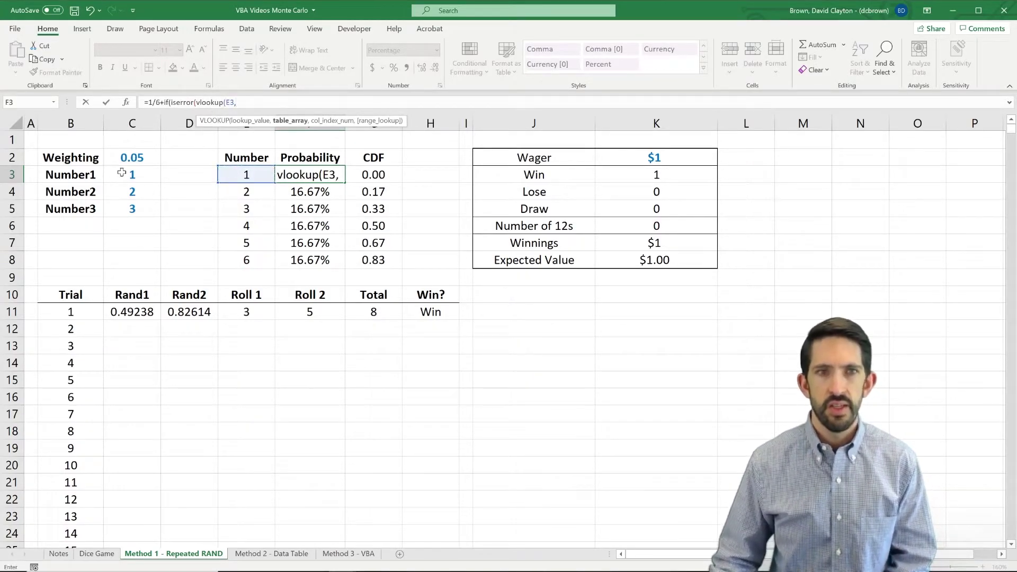
{"action": "left_click_drag", "start_coordinate": [121, 173], "coordinate": [129, 213]}
{"action": "key", "text": "F4"}
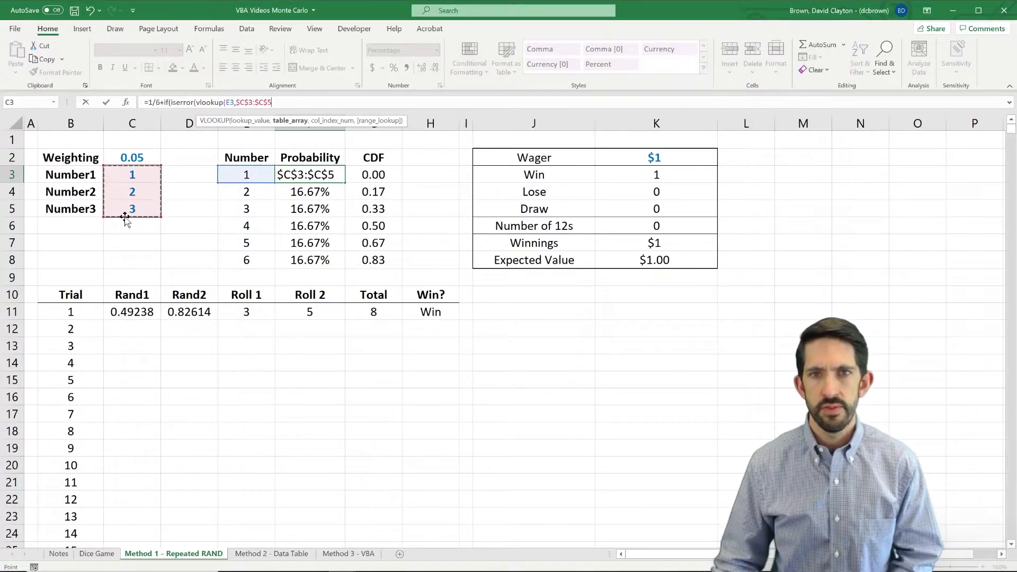
{"action": "type", "text": ",1,false"}
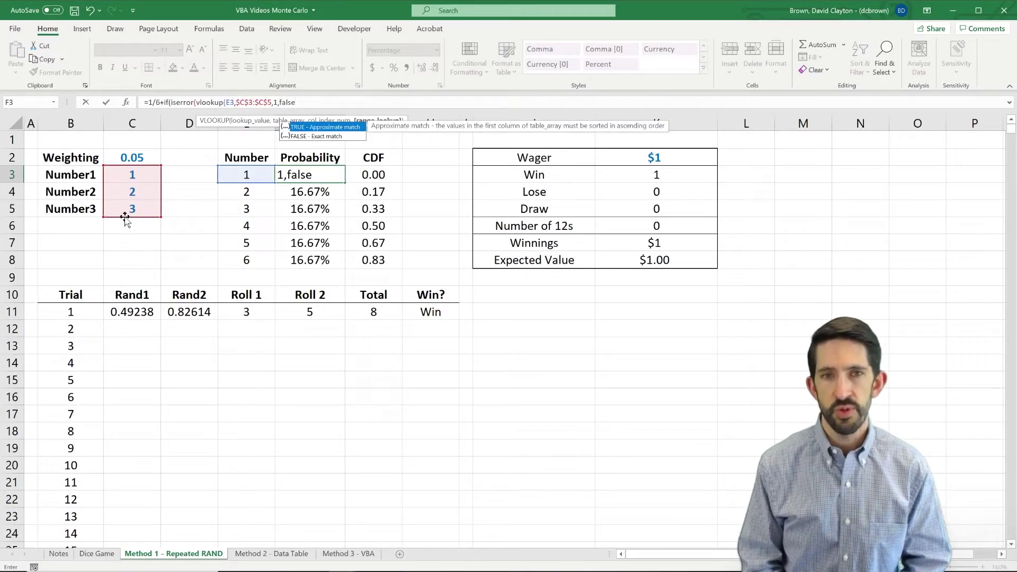
{"action": "type", "text": ")"}
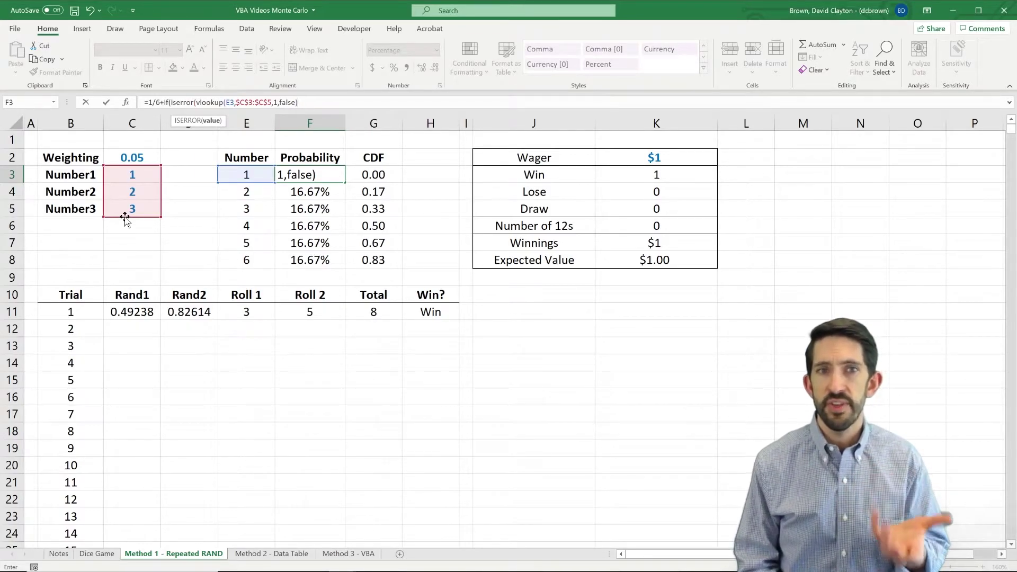
{"action": "type", "text": ")"}
- Complete the IF in F3 with -$C$2 for unlisted numbers and $C$2 for weighted ones, and enter the formula
{"action": "type", "text": ",-"}
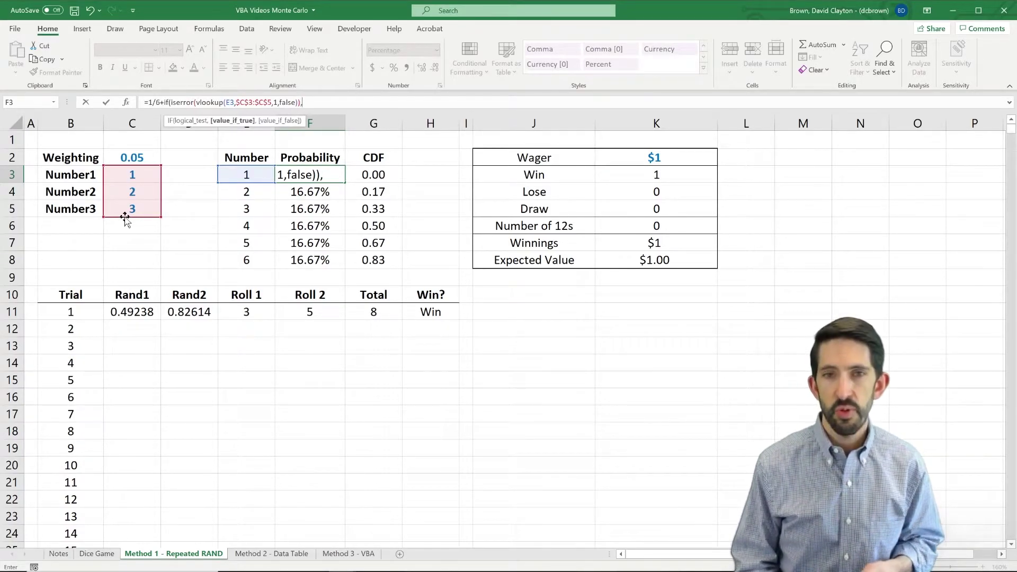
{"action": "left_click", "coordinate": [115, 156]}
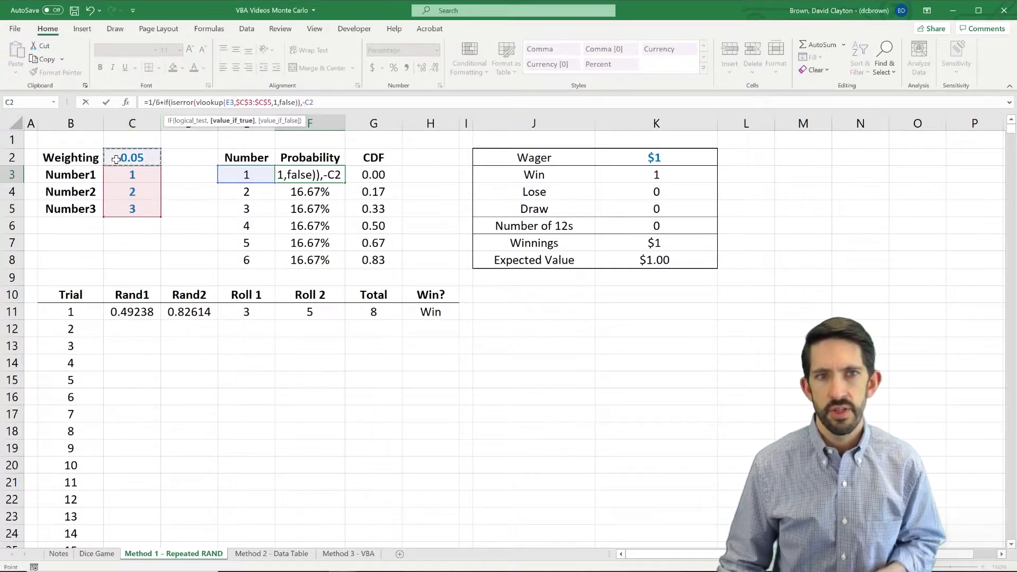
{"action": "key", "text": "F4"}
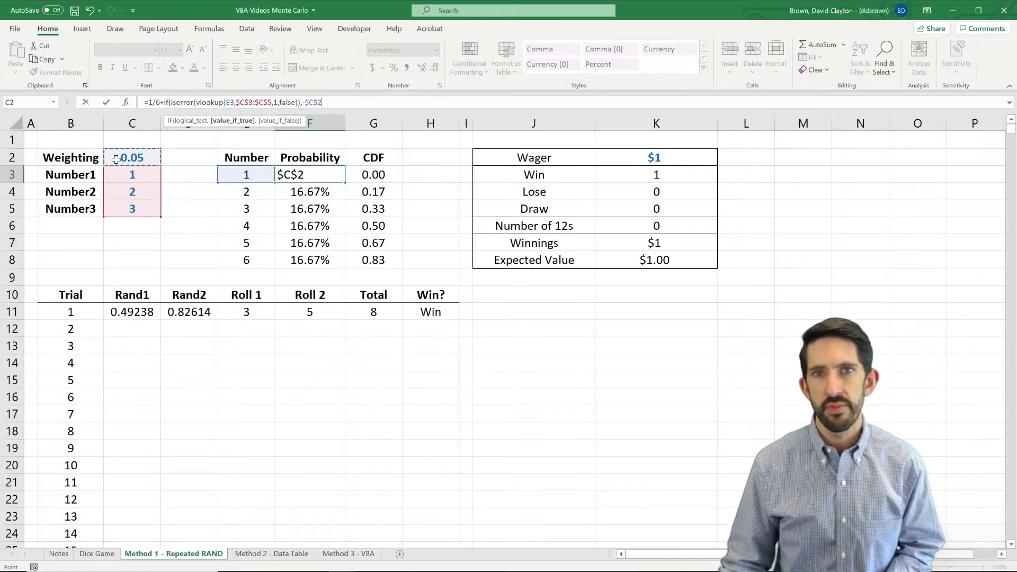
{"action": "type", "text": ","}
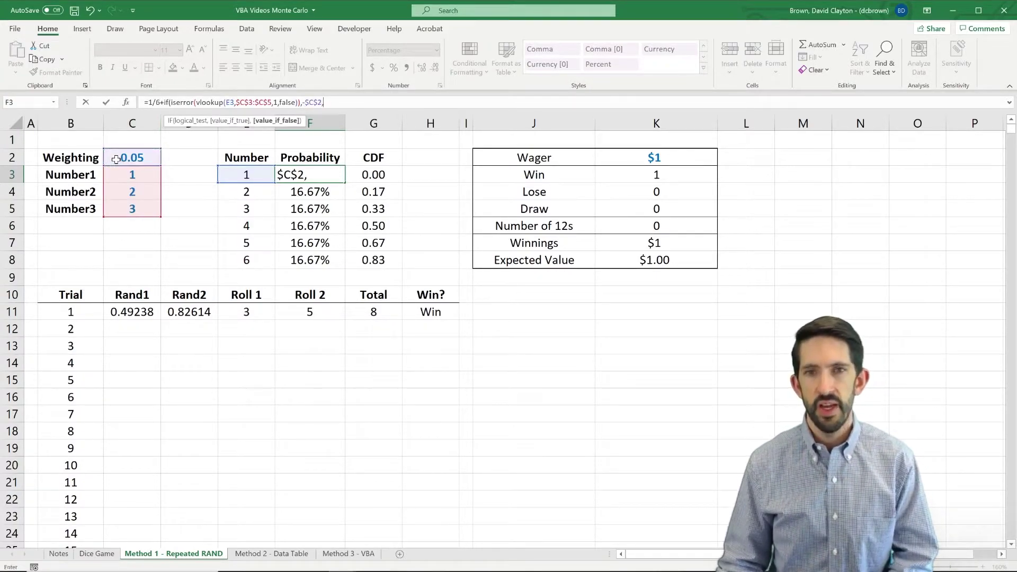
{"action": "left_click", "coordinate": [124, 157]}
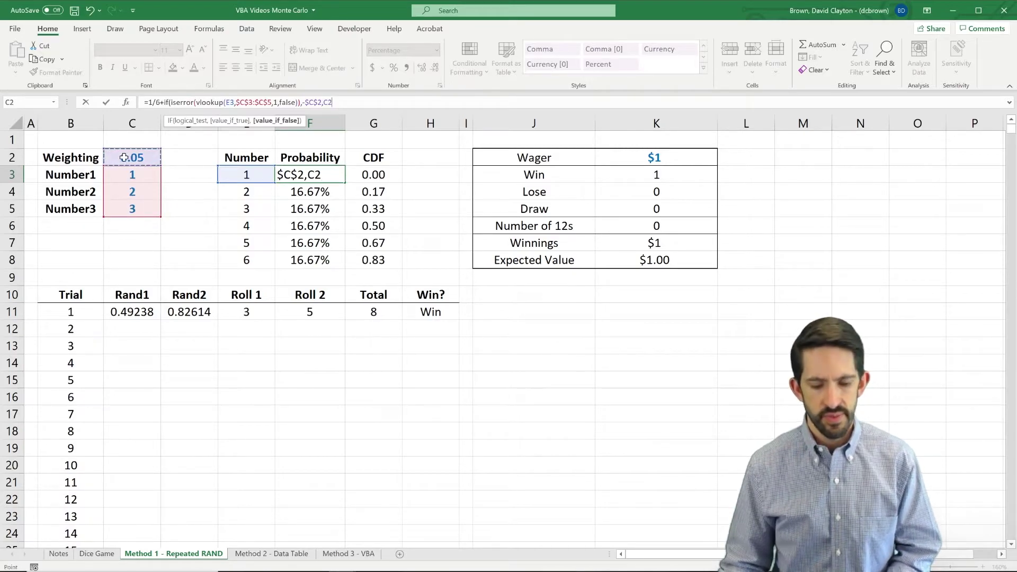
{"action": "key", "text": "F4"}
{"action": "type", "text": ")"}
{"action": "key", "text": "ctrl+Return"}
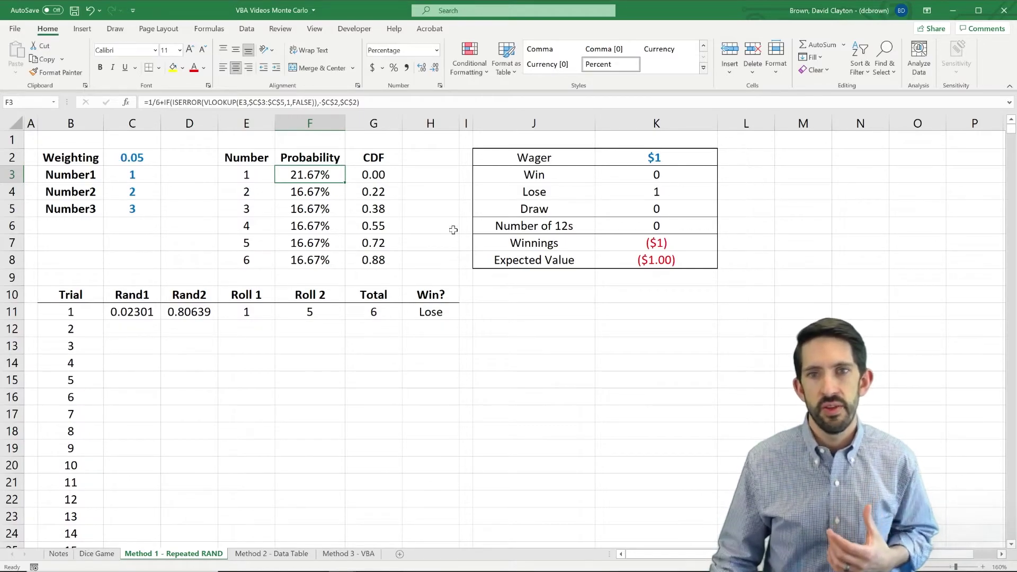
- Fill the F3 probability formula down through F8
{"action": "left_click_drag", "start_coordinate": [382, 176], "coordinate": [381, 258]}
{"action": "left_click_drag", "start_coordinate": [324, 175], "coordinate": [337, 275]}
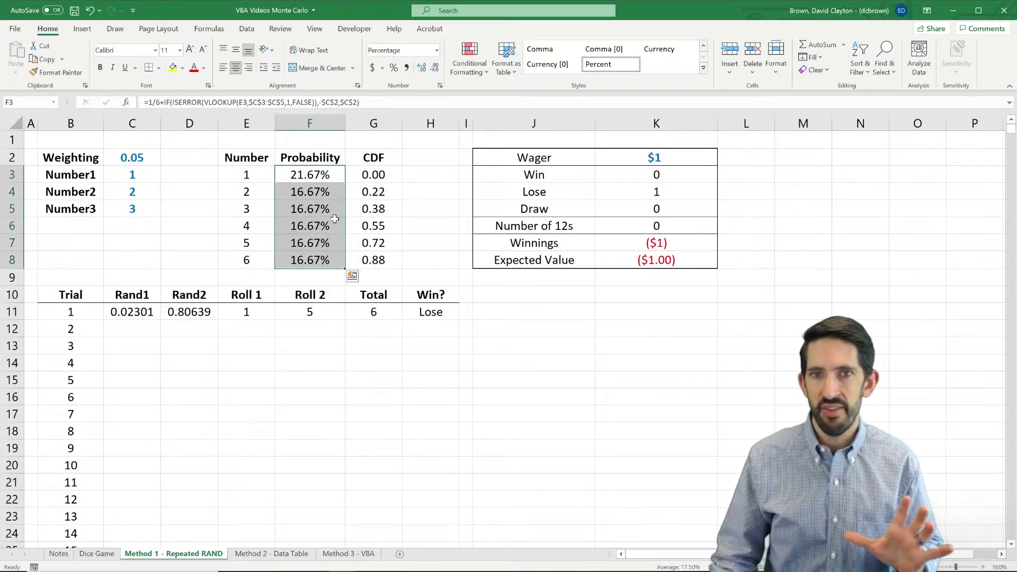
{"action": "left_click", "coordinate": [337, 176]}
{"action": "left_click_drag", "start_coordinate": [345, 182], "coordinate": [339, 268]}
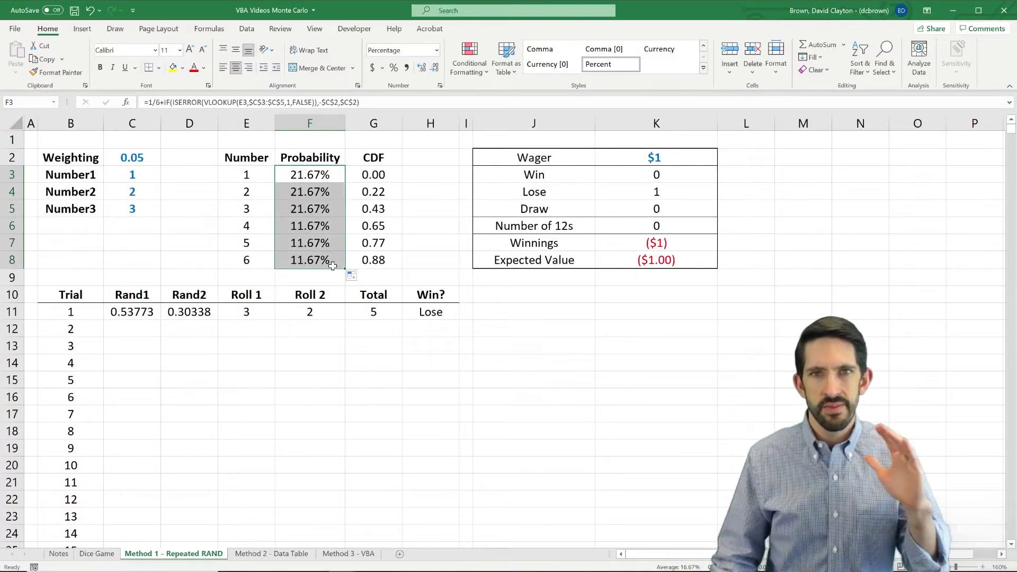
{"action": "left_click_drag", "start_coordinate": [322, 177], "coordinate": [325, 259]}
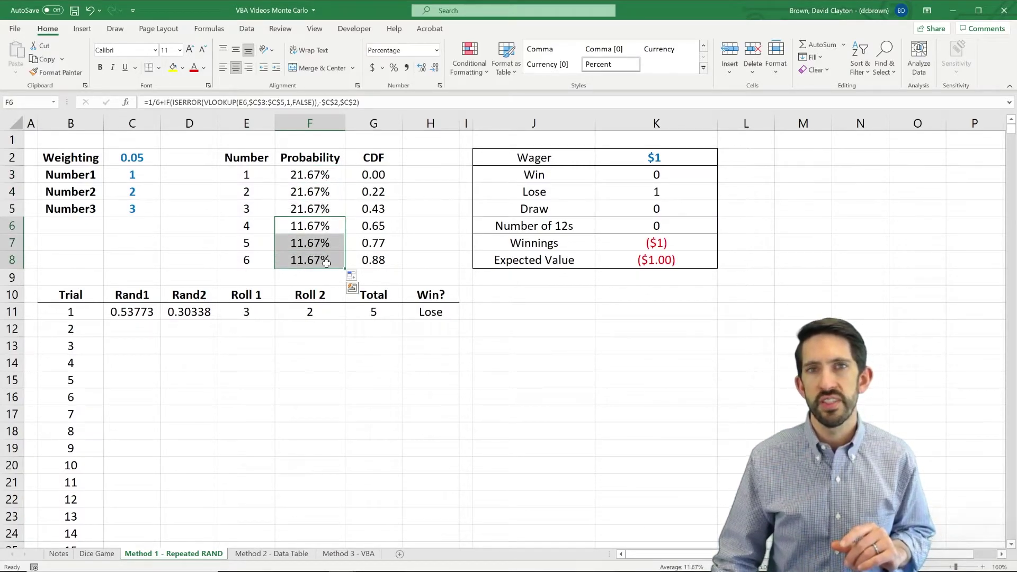
- Set the weighted numbers Number1, Number2 and Number3 in C3:C5 to 4, 5 and 6
{"action": "left_click", "coordinate": [133, 161]}
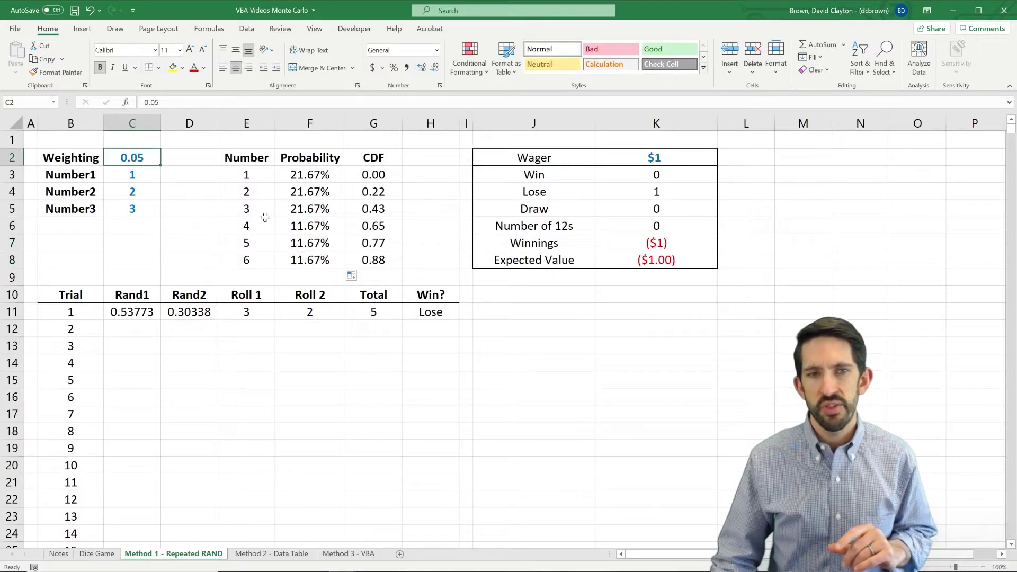
{"action": "left_click", "coordinate": [145, 174]}
{"action": "type", "text": "4"}
{"action": "key", "text": "Return"}
{"action": "type", "text": "5"}
{"action": "key", "text": "Return"}
{"action": "type", "text": "6"}
{"action": "key", "text": "Return"}
- Set the Weighting value in C2 to 0.1
{"action": "key", "text": "Up"}
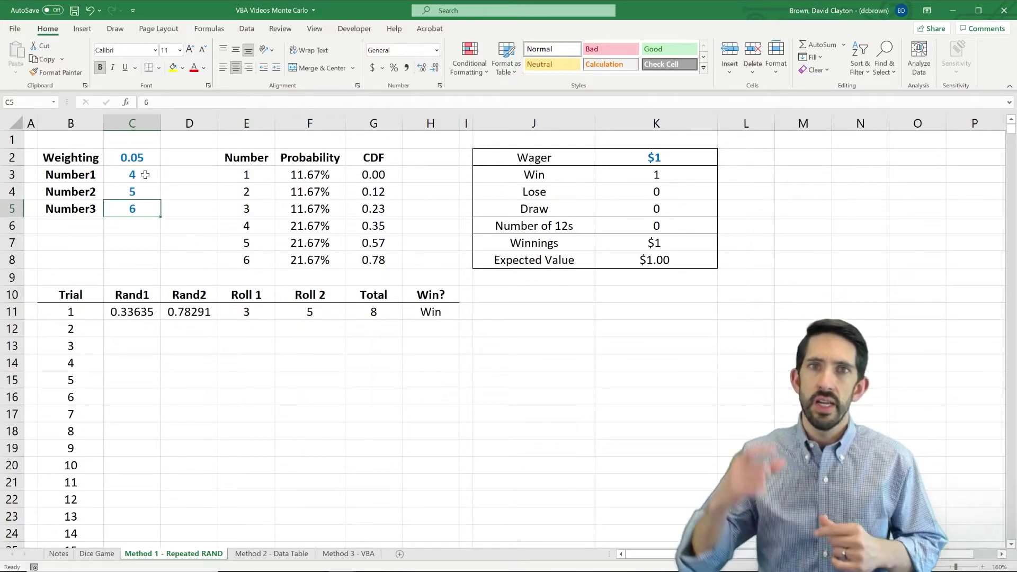
{"action": "key", "text": "Up"}
{"action": "key", "text": "Up"}
{"action": "key", "text": "Up"}
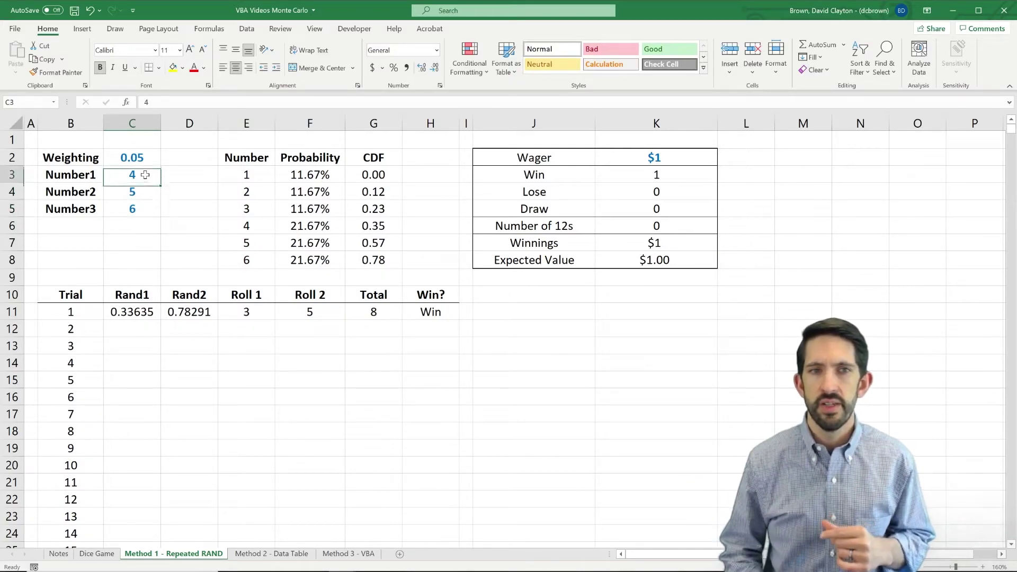
{"action": "type", "text": "0.0"}
{"action": "key", "text": "BackSpace"}
{"action": "type", "text": "1"}
{"action": "key", "text": "Return"}
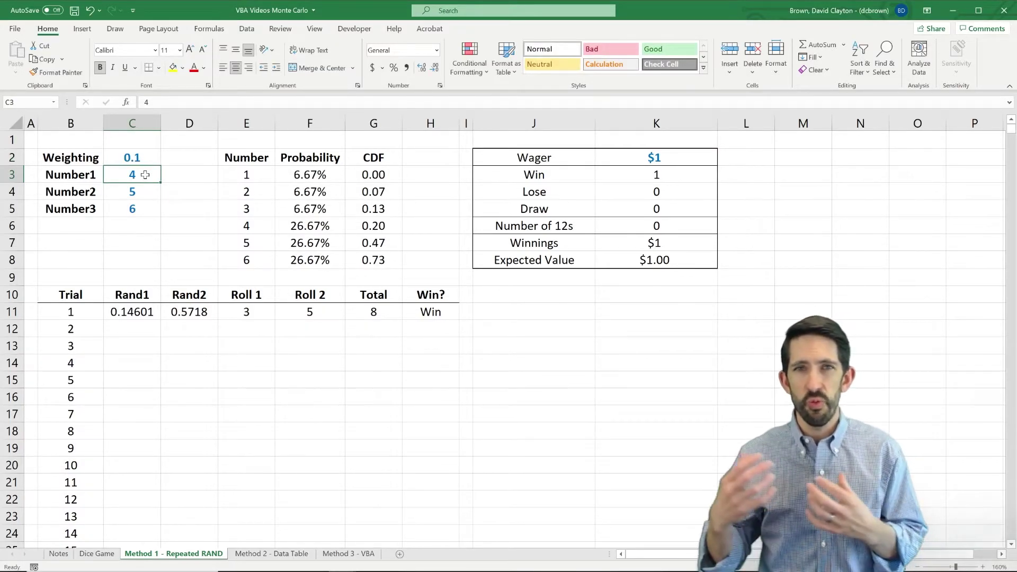
- Set the Weighting value in C2 to 0.01
{"action": "key", "text": "Up"}
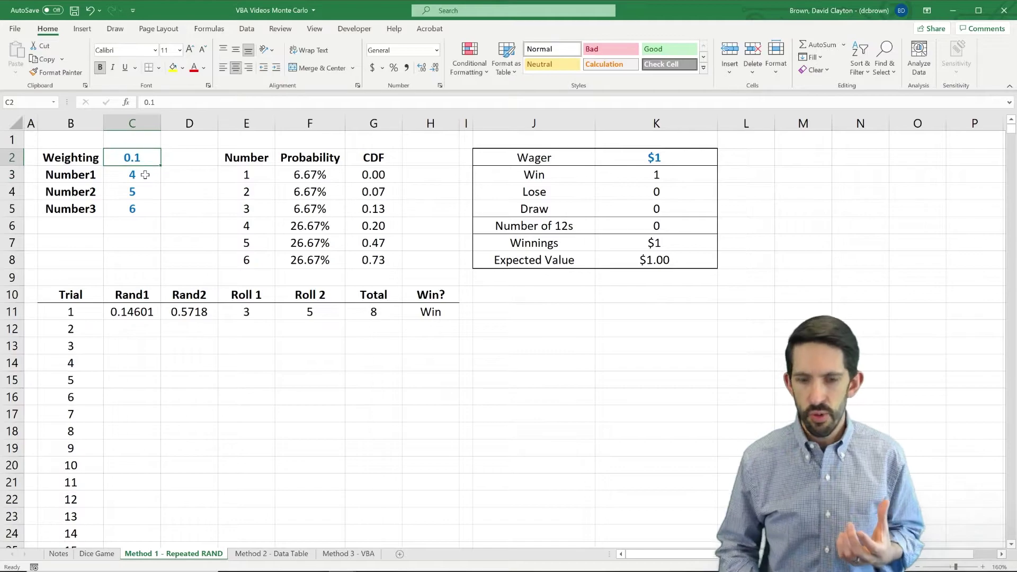
{"action": "type", "text": "0.01"}
{"action": "key", "text": "Return"}
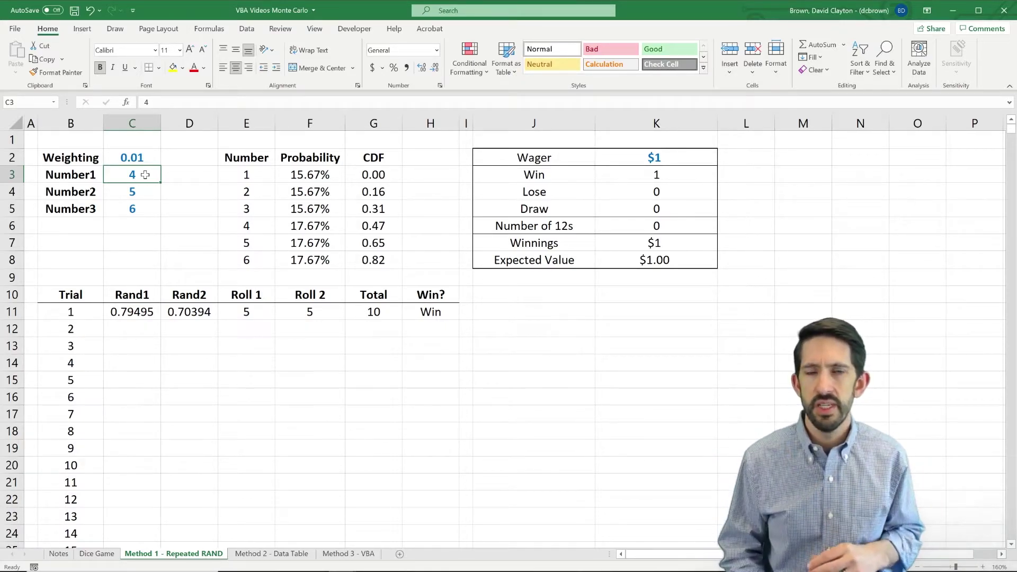
- Set the Weighting value in C2 to 0 for fair dice
{"action": "key", "text": "Up"}
{"action": "type", "text": "0"}
{"action": "key", "text": "Return"}
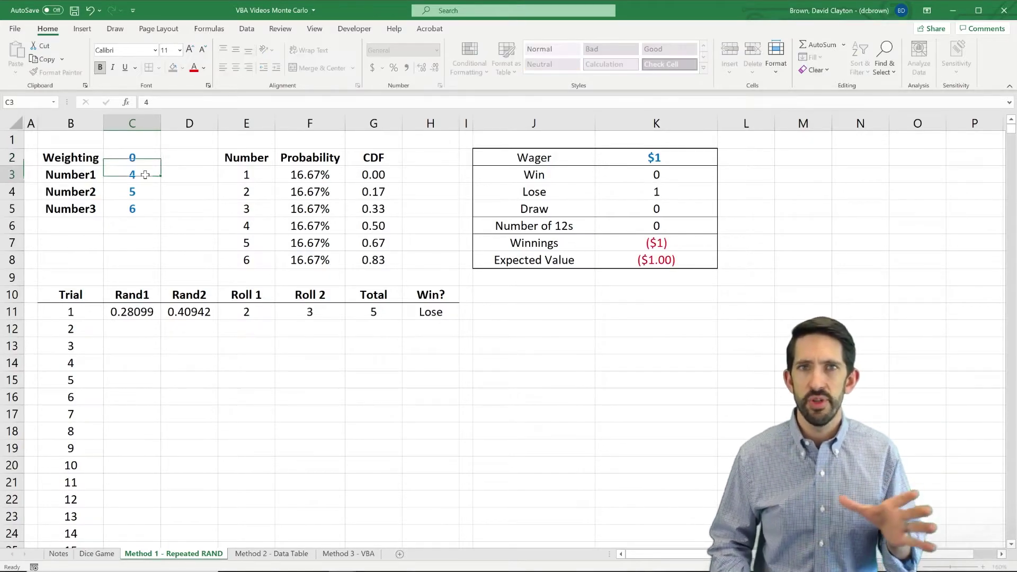
{"action": "key", "text": "Down"}
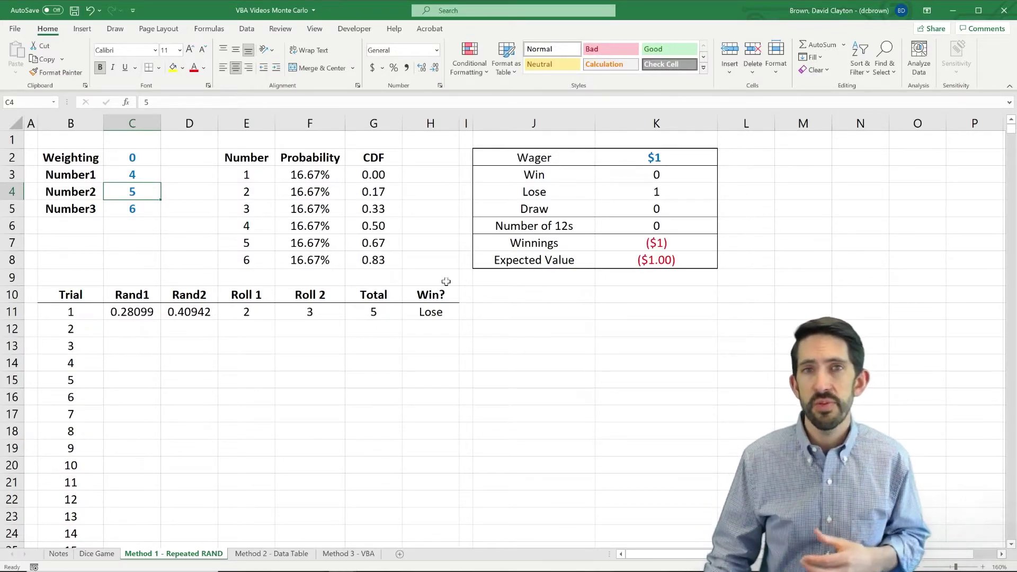
- Review the probabilities in F3:F8 and the CDF values in G3:G8
{"action": "left_click_drag", "start_coordinate": [297, 176], "coordinate": [301, 256]}
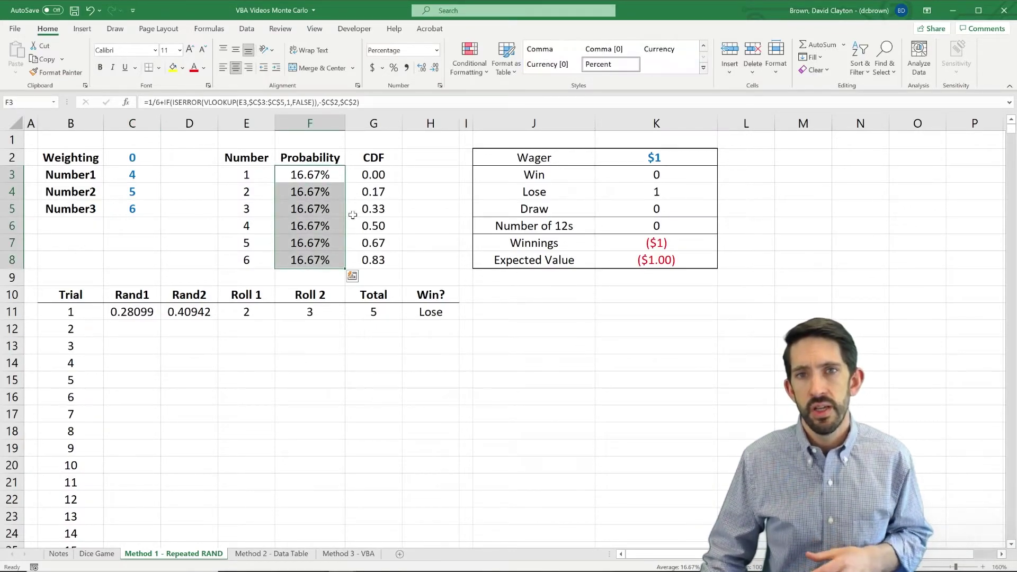
{"action": "left_click_drag", "start_coordinate": [377, 172], "coordinate": [381, 269]}
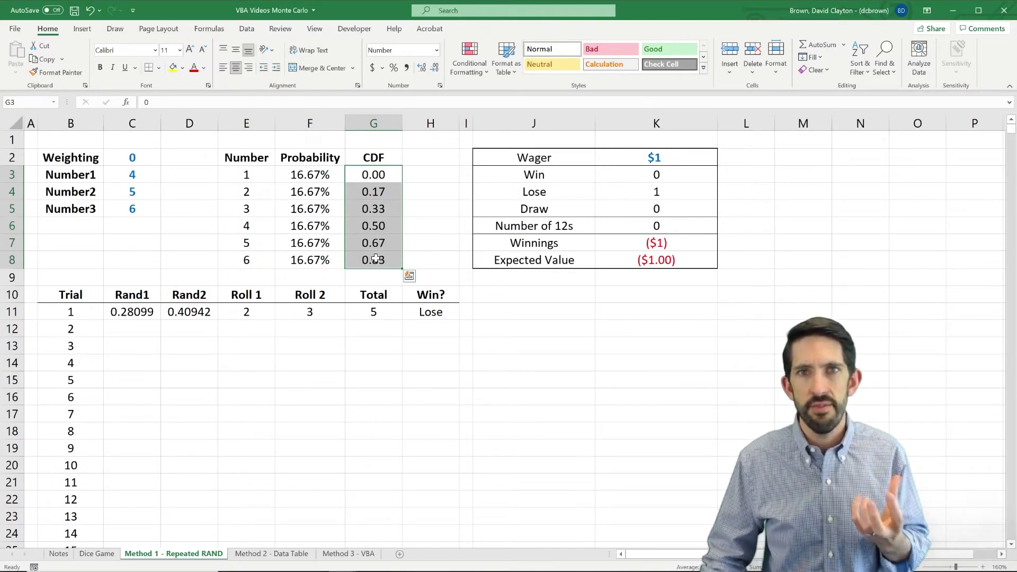
{"action": "left_click_drag", "start_coordinate": [309, 172], "coordinate": [311, 253]}
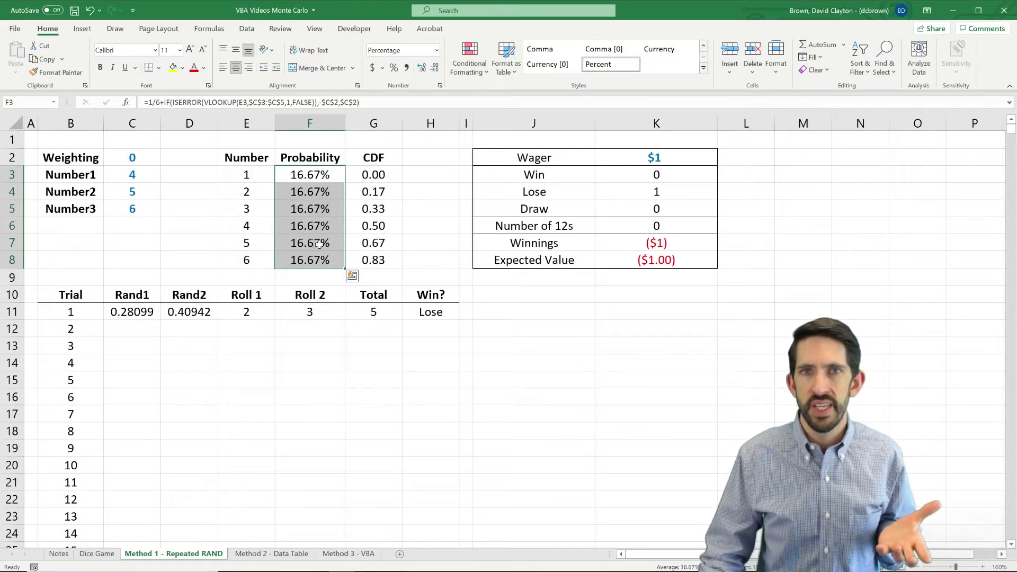
{"action": "left_click", "coordinate": [320, 243]}
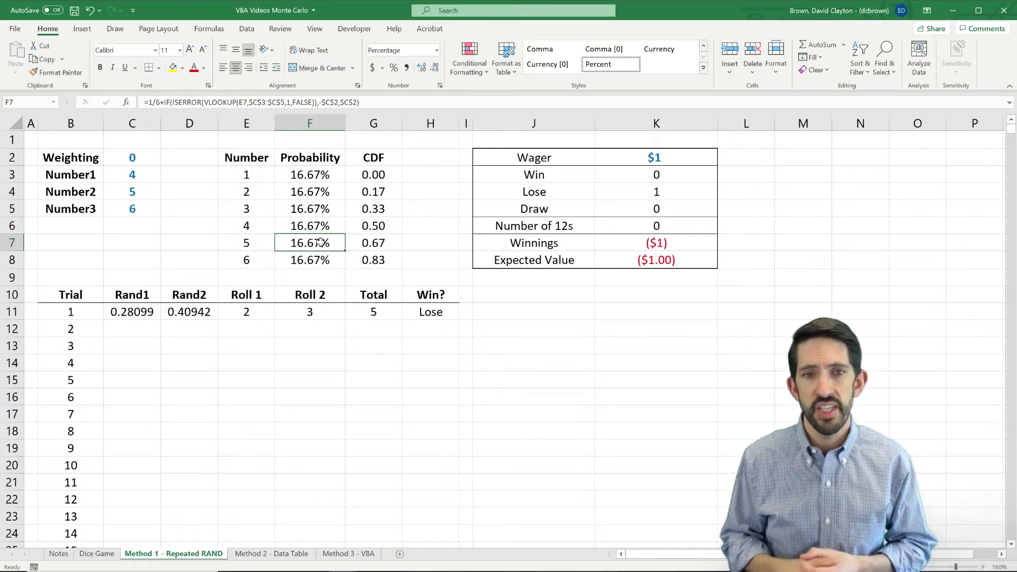
- Fill the trial 1 formulas in C11:H11 down through all the listed trials
{"action": "left_click_drag", "start_coordinate": [149, 311], "coordinate": [430, 312]}
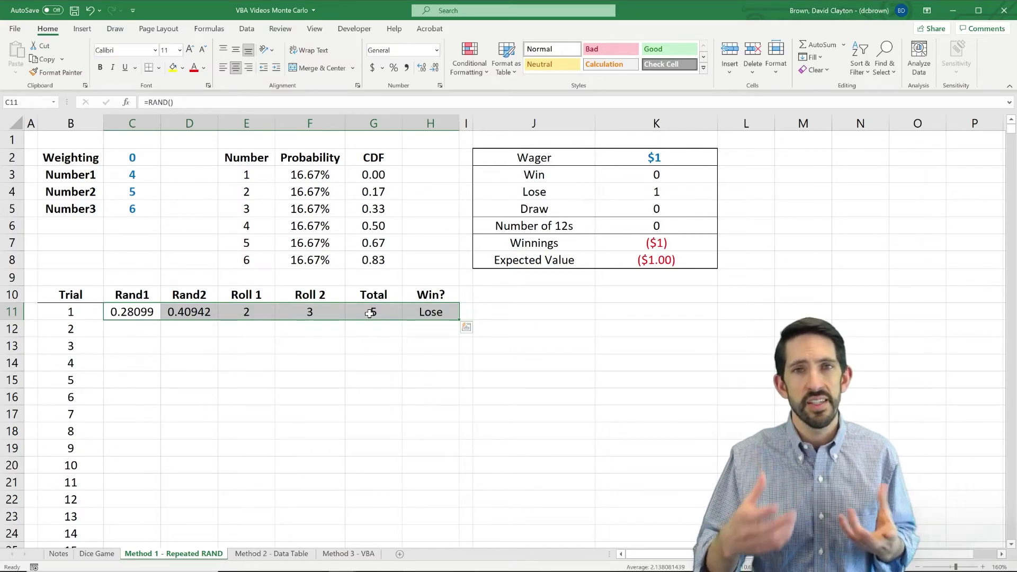
{"action": "double_click", "coordinate": [458, 317]}
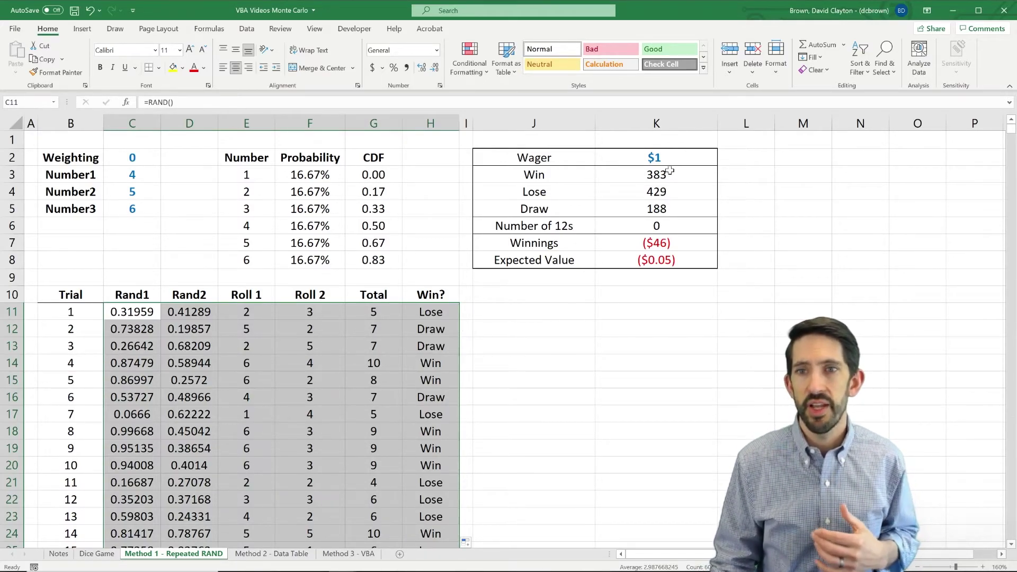
- Inspect the Win, Lose and Draw count formulas in K3:K5
{"action": "left_click", "coordinate": [669, 172]}
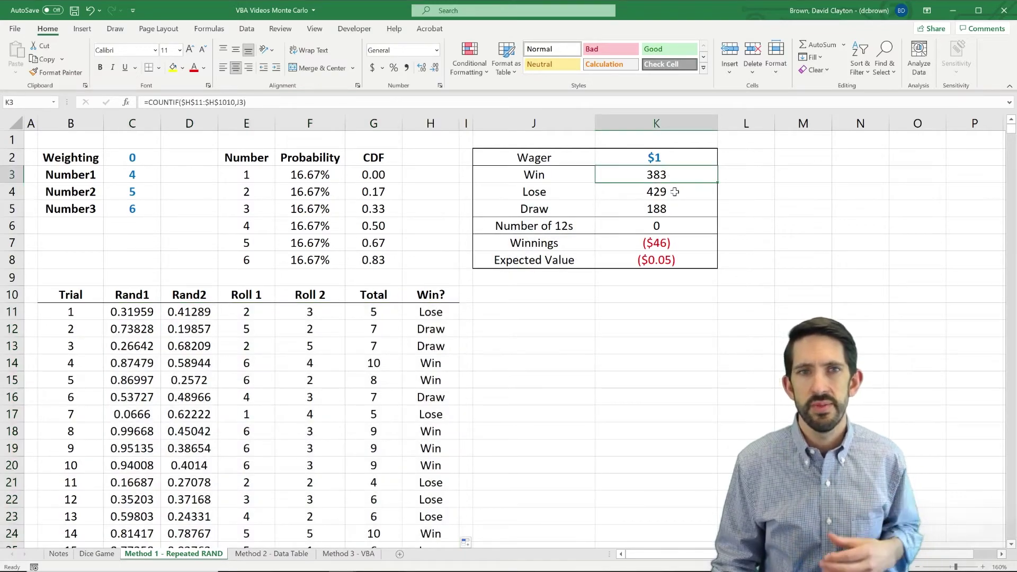
{"action": "left_click", "coordinate": [677, 192]}
{"action": "left_click", "coordinate": [678, 209]}
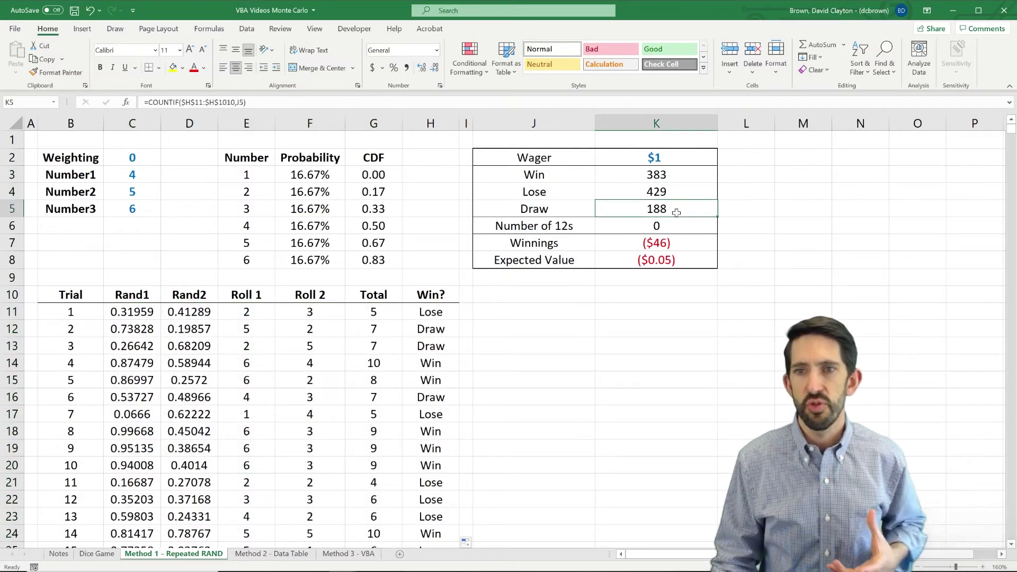
- Correct the Number of 12s formula in K6 so its COUNTIF range covers the trial values in the Total column
{"action": "left_click", "coordinate": [671, 225]}
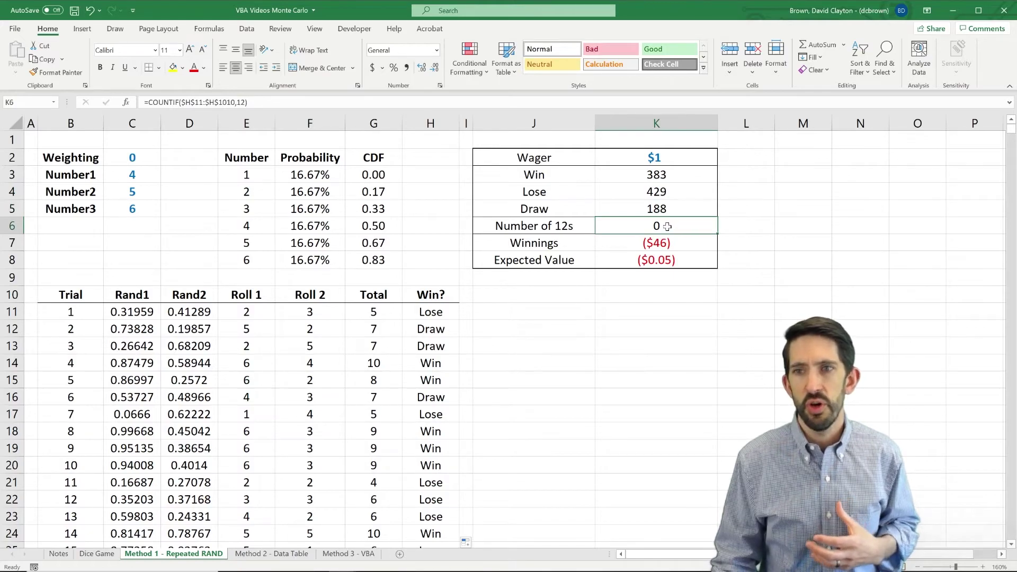
{"action": "double_click", "coordinate": [668, 226]}
{"action": "left_click_drag", "start_coordinate": [460, 360], "coordinate": [396, 363]}
{"action": "key", "text": "Return"}
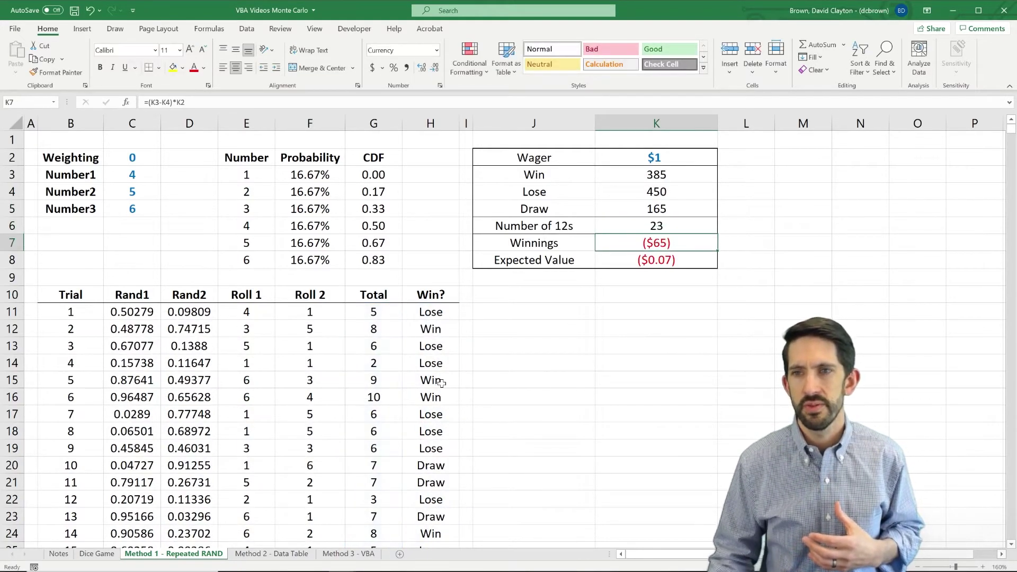
- Inspect the Winnings formula in K7, the Expected Value formula in K8 and the Wager input in K2
{"action": "double_click", "coordinate": [662, 244]}
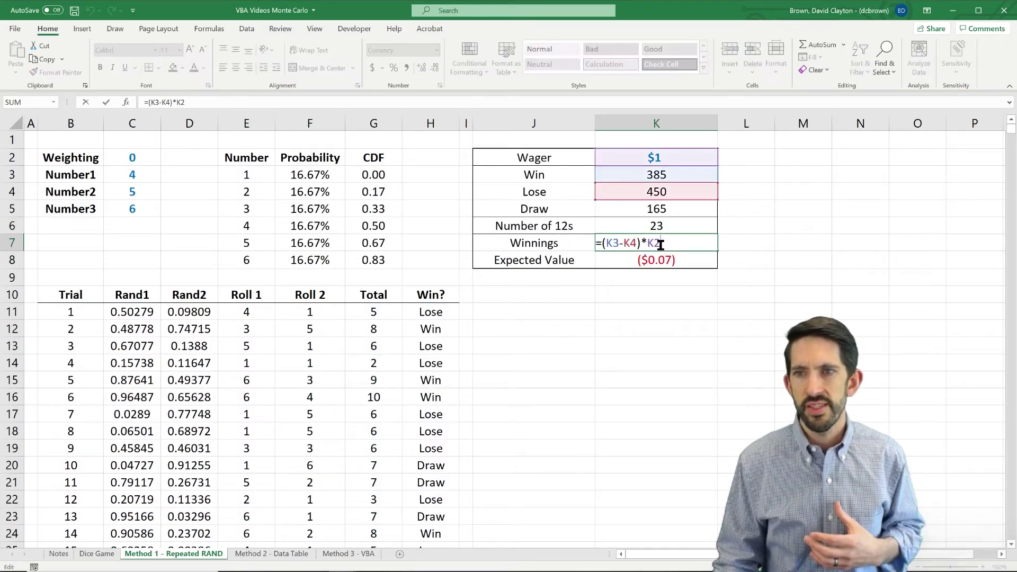
{"action": "key", "text": "Escape"}
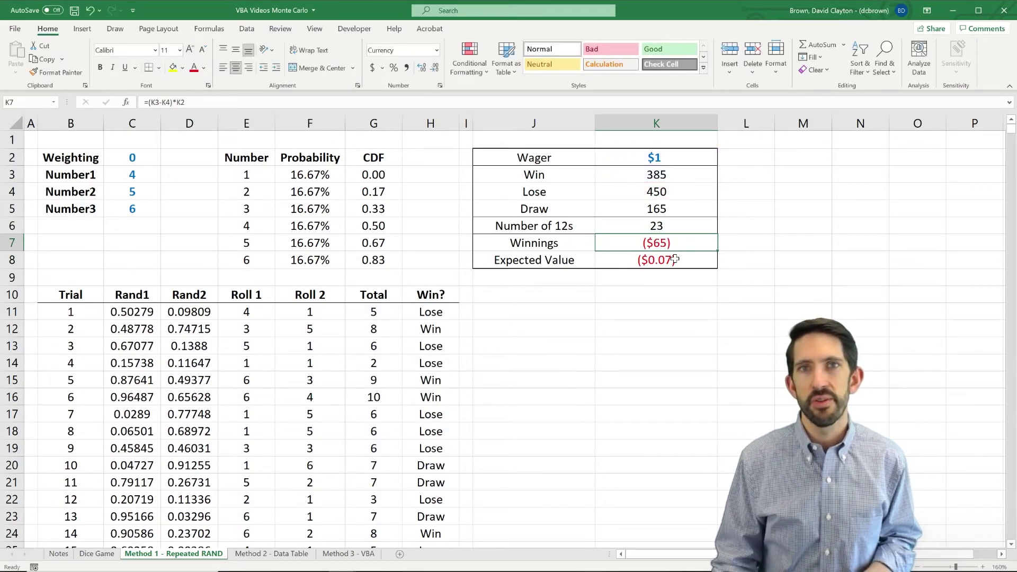
{"action": "left_click", "coordinate": [676, 259]}
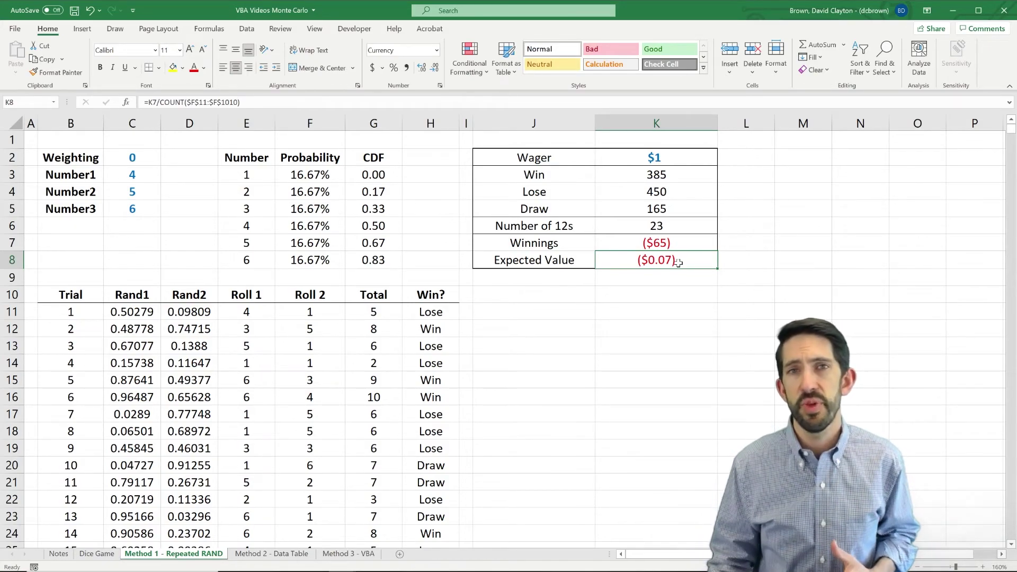
{"action": "left_click", "coordinate": [661, 158]}
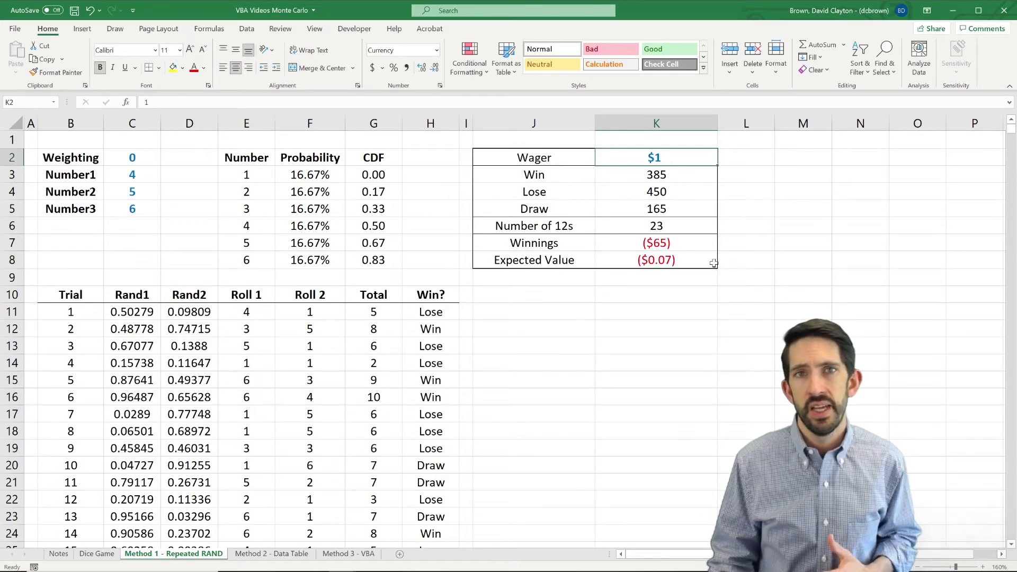
{"action": "left_click", "coordinate": [676, 257]}
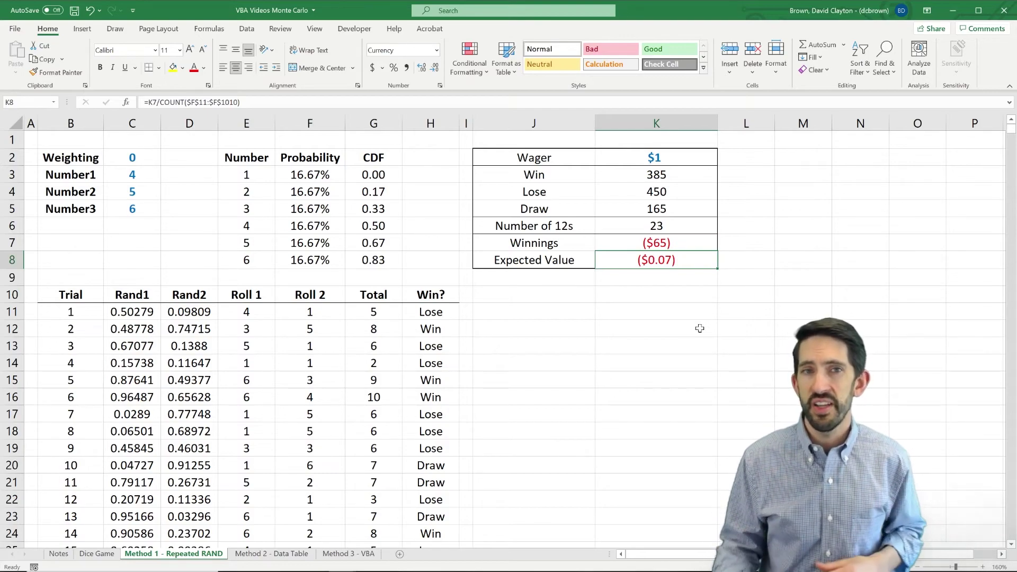
- Set the Weighting value in C2 to 0.05 and recalculate the random trials once to check the Expected Value in K8
{"action": "left_click", "coordinate": [137, 157]}
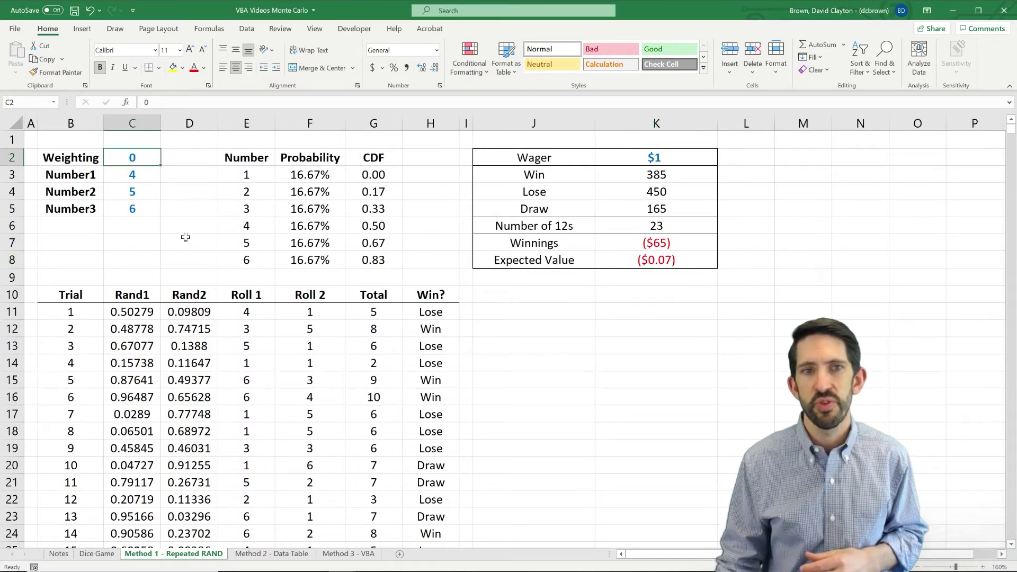
{"action": "type", "text": "0.05"}
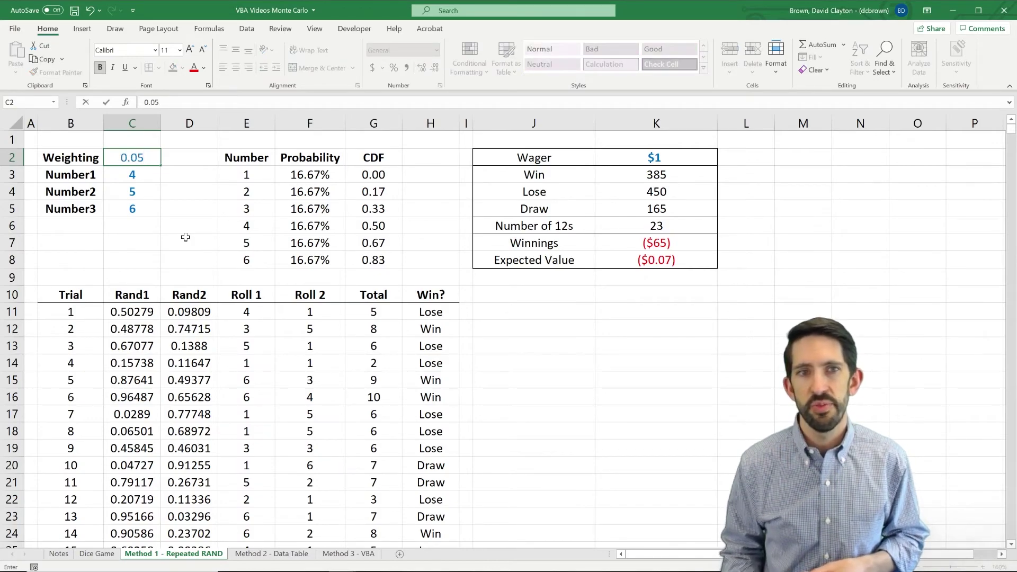
{"action": "key", "text": "Return"}
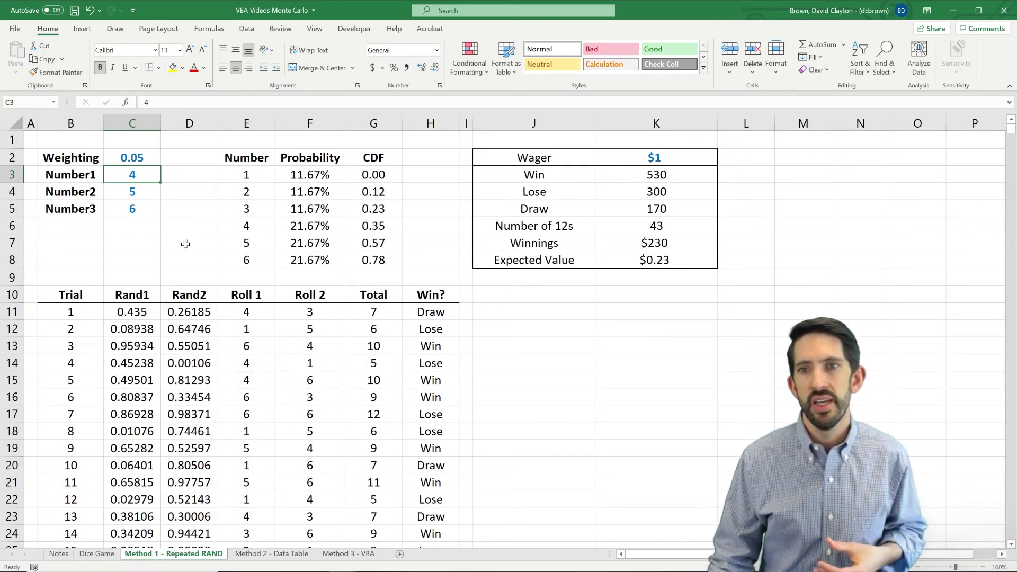
{"action": "left_click", "coordinate": [676, 255]}
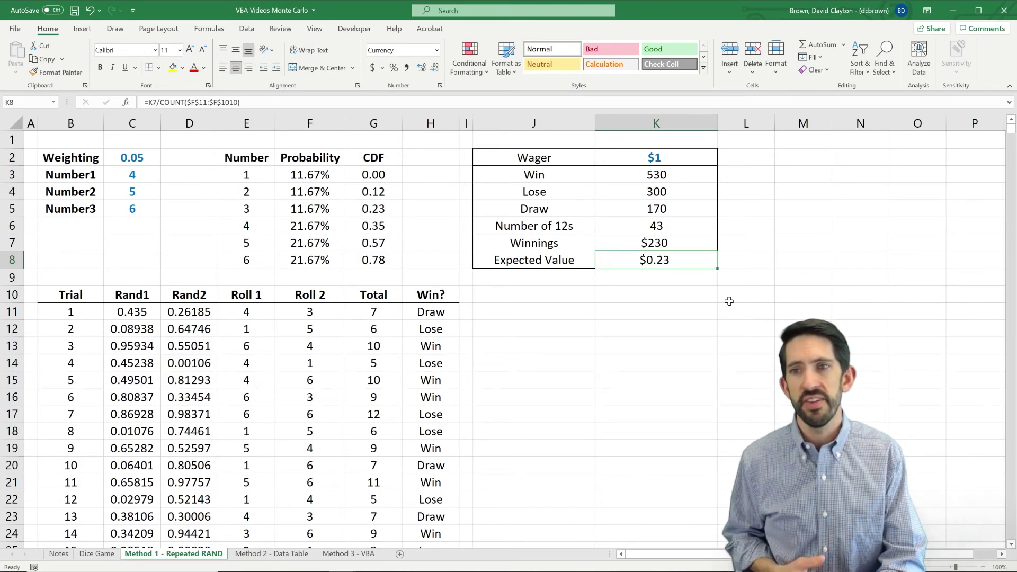
{"action": "key", "text": "F9"}
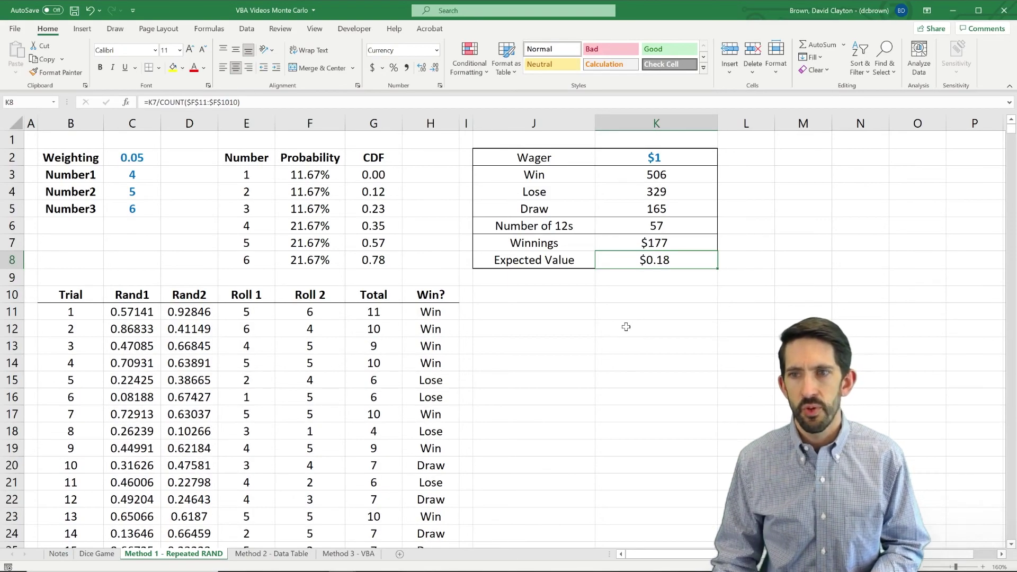